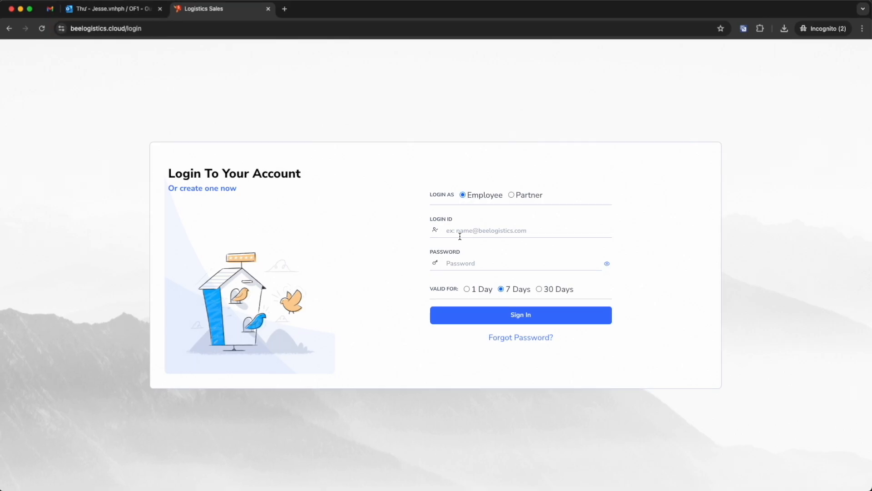
Enter the login ID and account password, and sign in as an employee.
{"action": "type", "text": "dan"}
{"action": "key", "text": "Tab"}
{"action": "type", "text": "•••"}
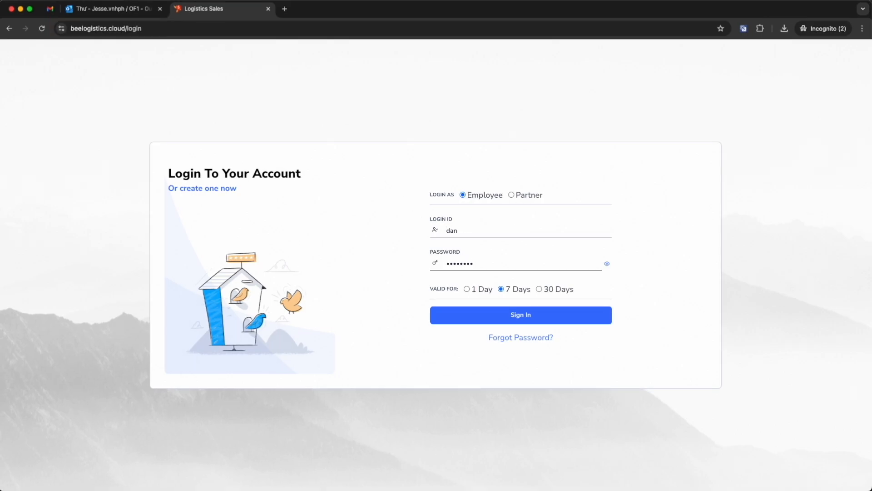
{"action": "left_click", "coordinate": [512, 319]}
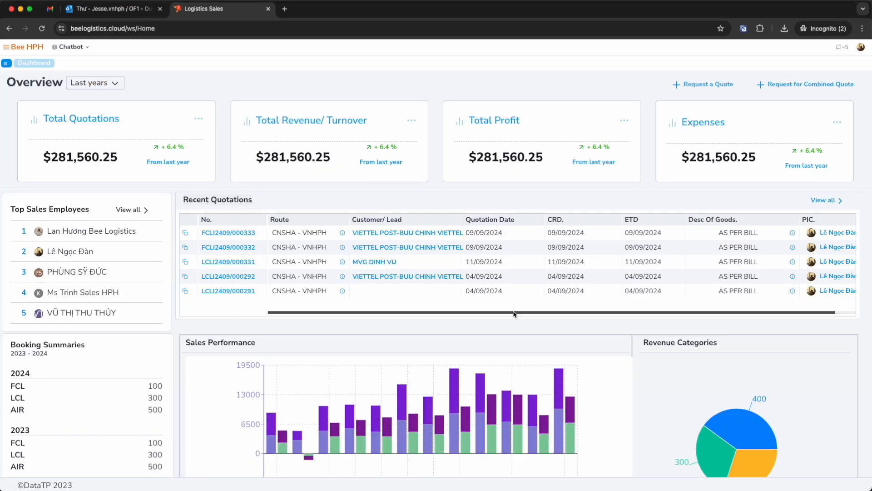
View the list of available apps, close it, and open the Sales dashboard.
{"action": "left_click", "coordinate": [33, 48]}
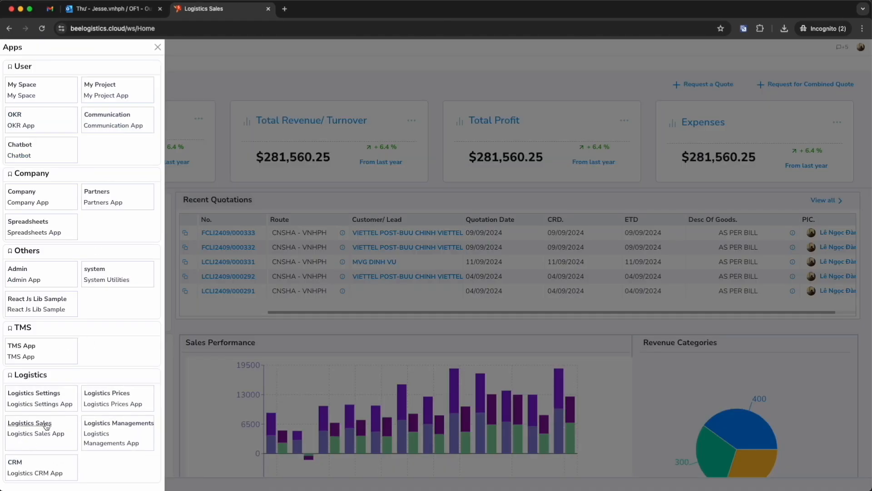
{"action": "left_click", "coordinate": [277, 67]}
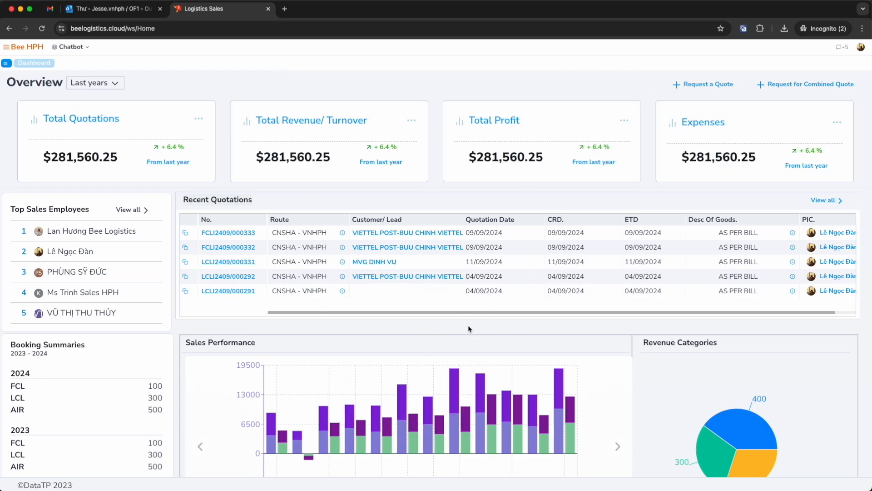
{"action": "left_click", "coordinate": [9, 65]}
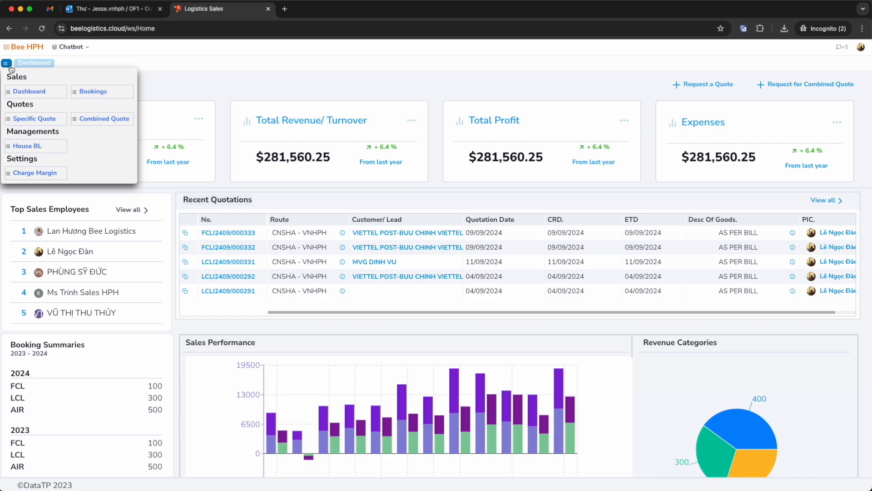
{"action": "left_click", "coordinate": [27, 92]}
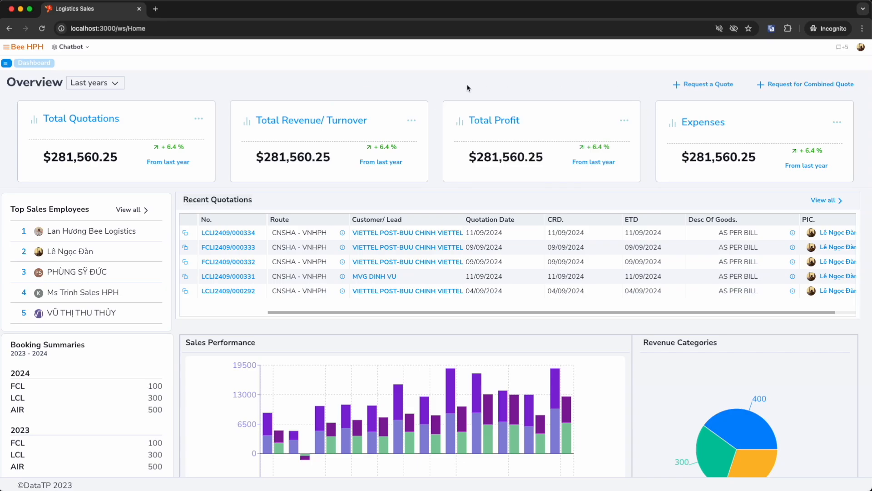
Request a SEA FREIGHT FCL quote from Shang hai to Hai Phong, ready to load on 04/09/2024, and find matching prices.
{"action": "left_click", "coordinate": [689, 91]}
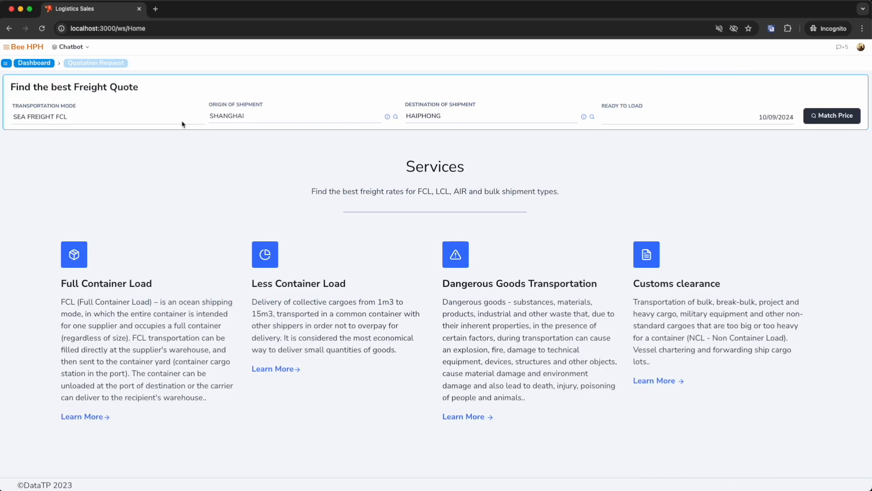
{"action": "left_click", "coordinate": [122, 124]}
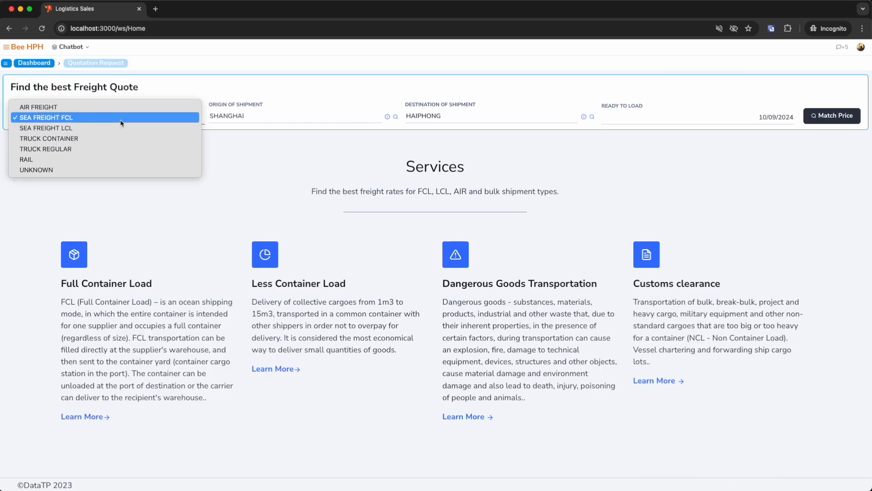
{"action": "double_click", "coordinate": [282, 120]}
{"action": "key", "text": "Tab"}
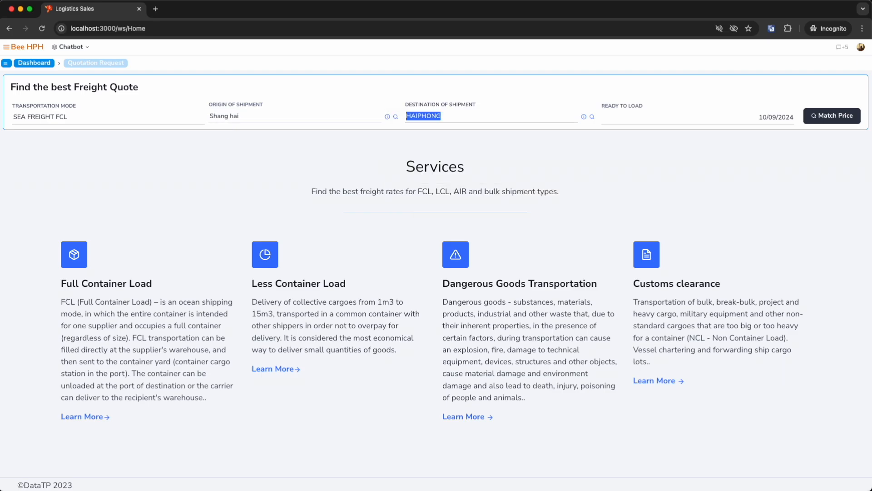
{"action": "key", "text": "Tab"}
{"action": "left_click", "coordinate": [750, 185]}
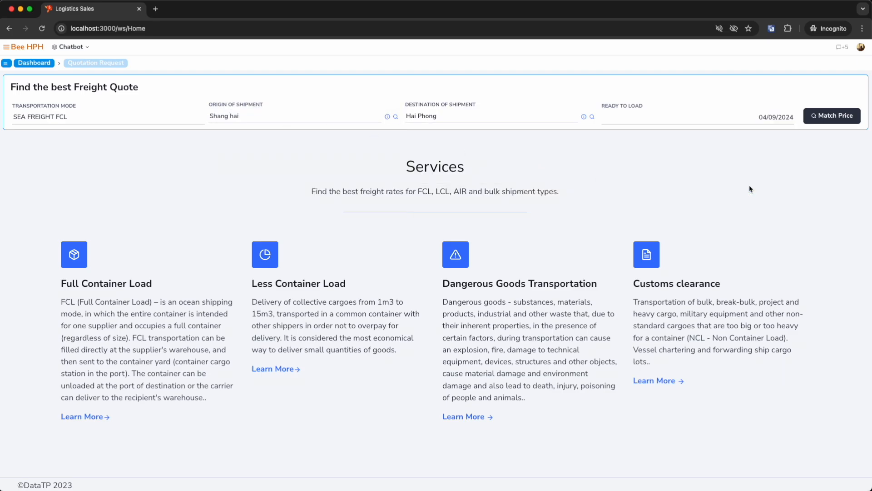
{"action": "left_click", "coordinate": [836, 116]}
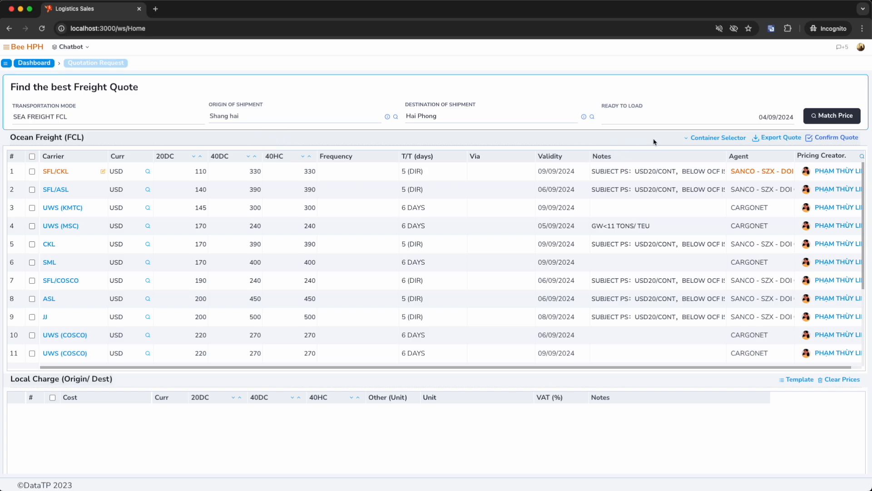
Show the 20RF and 40RF container types in the price tables and hide them again.
{"action": "left_click", "coordinate": [684, 139]}
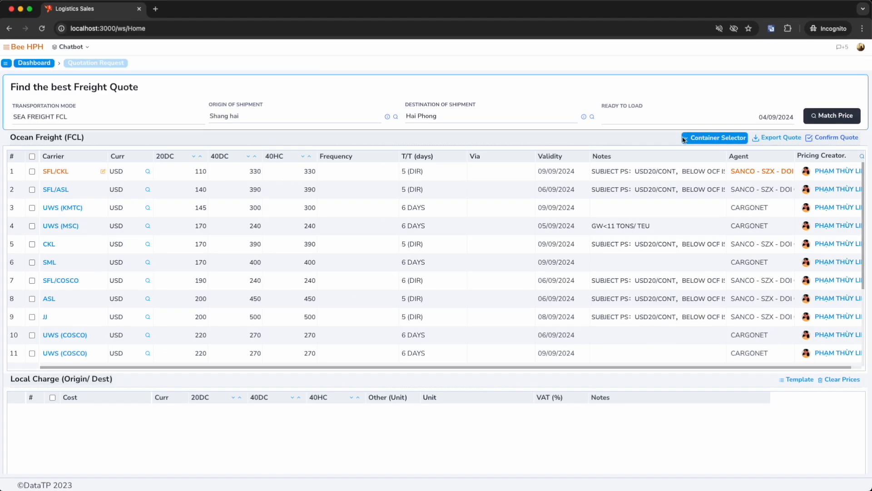
{"action": "left_click", "coordinate": [684, 138]}
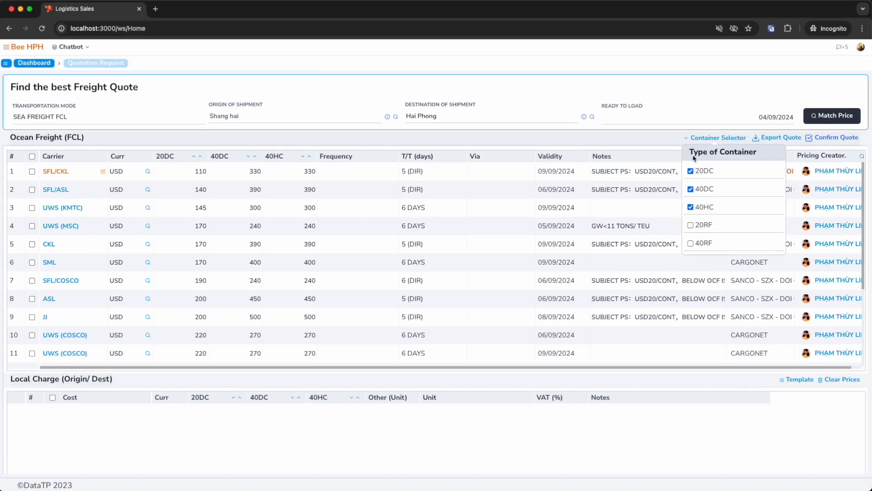
{"action": "left_click", "coordinate": [691, 226]}
{"action": "left_click", "coordinate": [691, 244]}
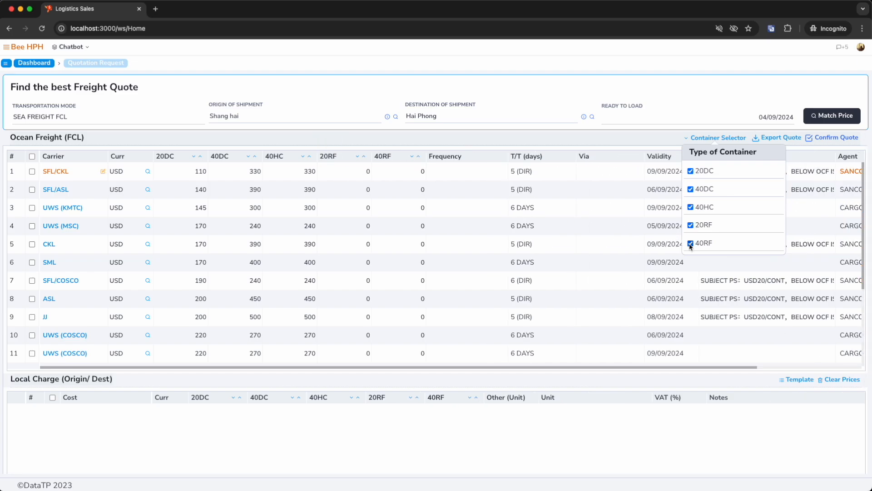
{"action": "left_click", "coordinate": [690, 243]}
{"action": "left_click", "coordinate": [691, 226]}
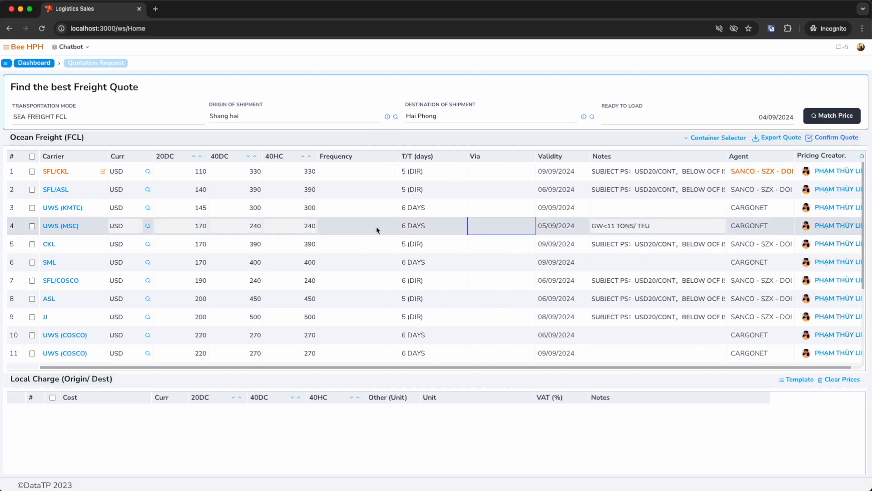
Set the SFL/CKL ocean freight rates to 200 for 20DC, 400 for 40DC and 400 for 40HC.
{"action": "left_click", "coordinate": [195, 171]}
{"action": "double_click", "coordinate": [199, 171]}
{"action": "type", "text": "200"}
{"action": "left_click", "coordinate": [230, 171]}
{"action": "double_click", "coordinate": [231, 173]}
{"action": "type", "text": "4"}
{"action": "double_click", "coordinate": [286, 178]}
{"action": "type", "text": "400"}
{"action": "left_click", "coordinate": [337, 189]}
{"action": "left_click", "coordinate": [324, 179]}
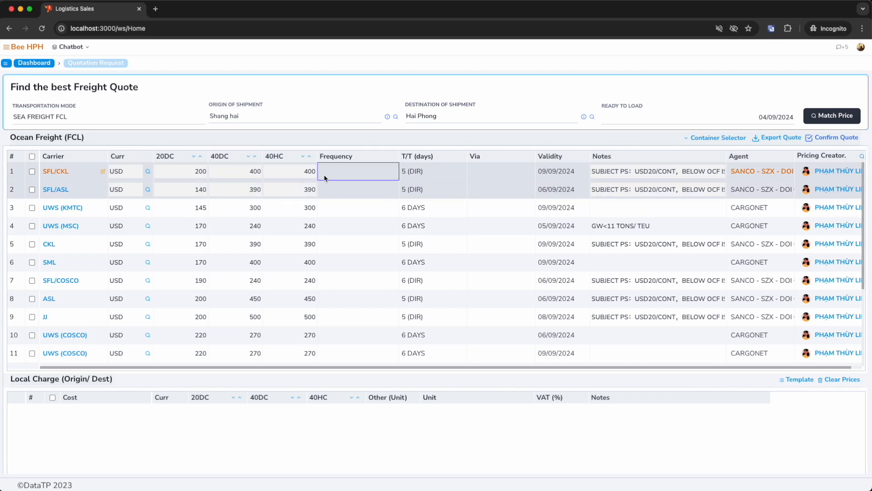
Add THC and D/O as local charges at destination for SFL/CKL from the charge template.
{"action": "left_click", "coordinate": [795, 379]}
{"action": "left_click", "coordinate": [439, 103]}
{"action": "left_click", "coordinate": [439, 121]}
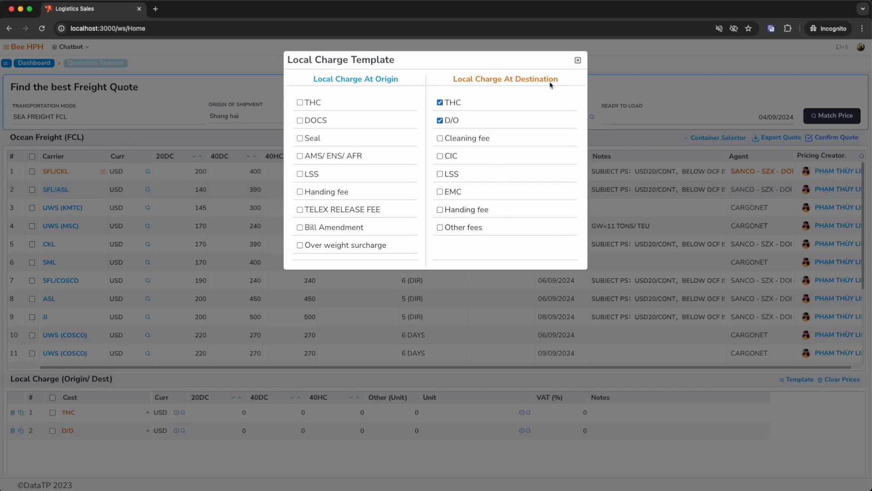
{"action": "left_click", "coordinate": [577, 61]}
Set SFL/CKL's THC local charge to 15 for 20DC and 20 for 40DC.
{"action": "left_click", "coordinate": [318, 414]}
{"action": "left_click", "coordinate": [232, 417]}
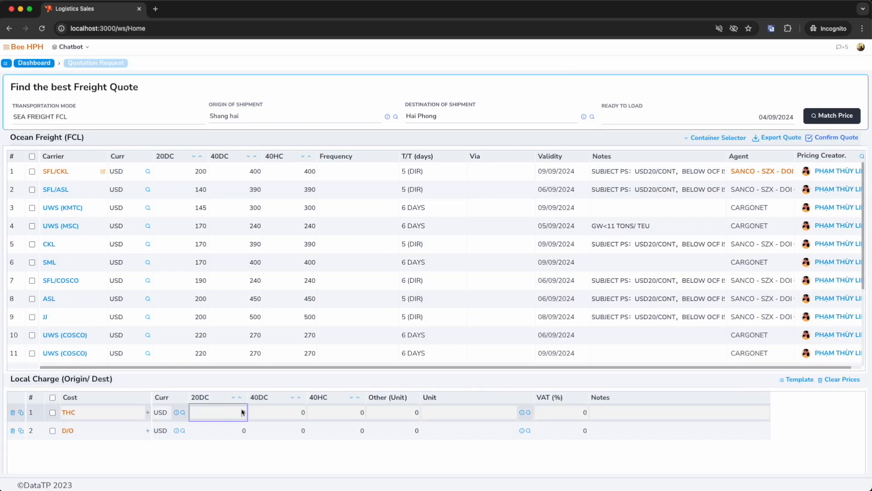
{"action": "type", "text": "15"}
{"action": "key", "text": "Tab"}
{"action": "type", "text": "20"}
{"action": "key", "text": "Tab"}
Set SFL/CKL's D/O local charge to 10 as the other-unit price, with SET as the unit.
{"action": "key", "text": "Tab"}
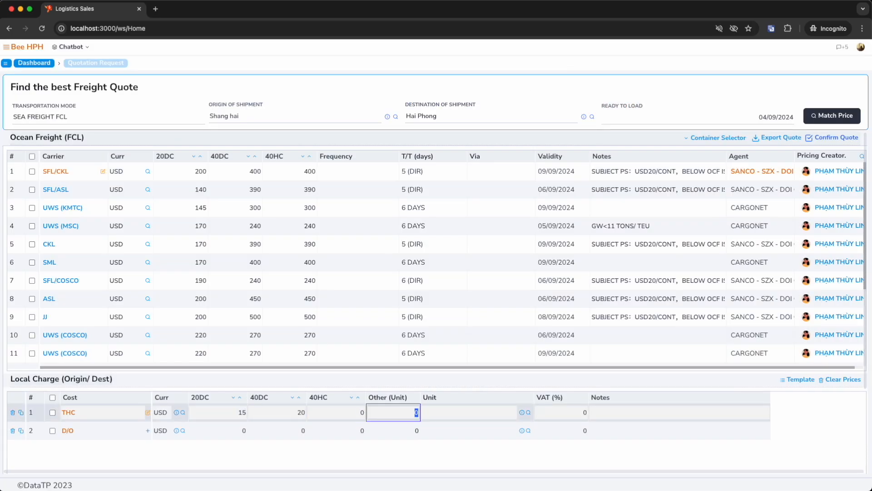
{"action": "key", "text": "Down"}
{"action": "type", "text": "10"}
{"action": "key", "text": "Tab"}
{"action": "type", "text": "SET"}
{"action": "key", "text": "Return"}
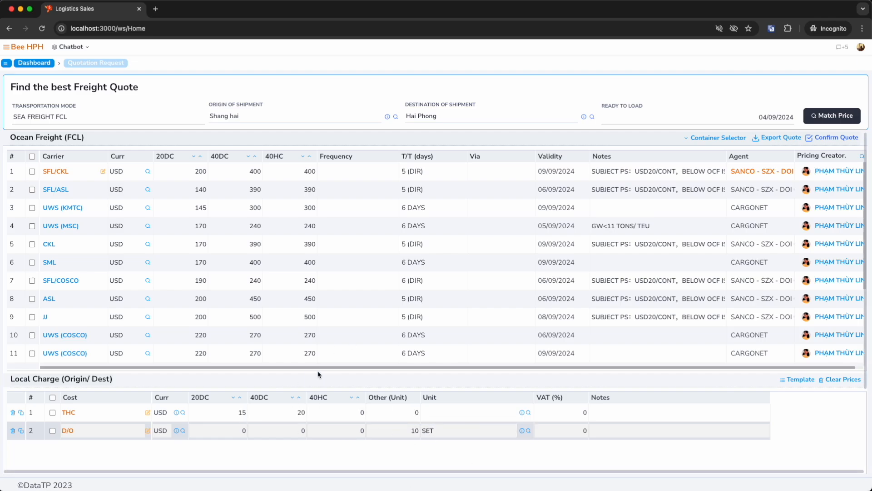
Select the SFL/ASL carrier and set its 40DC ocean freight rate to 400.
{"action": "left_click", "coordinate": [56, 189]}
{"action": "left_click", "coordinate": [235, 189]}
{"action": "type", "text": "400"}
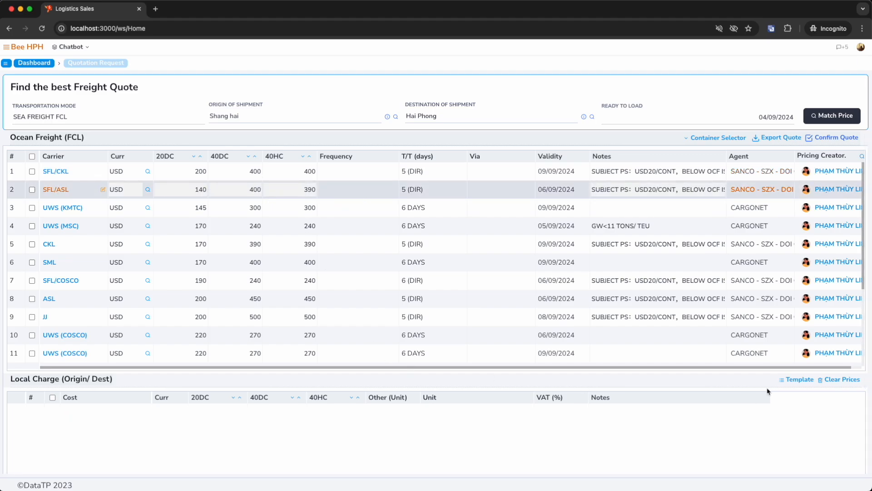
Add a destination THC local charge for SFL/ASL, with 10 for 20DC and 15 for 40DC.
{"action": "left_click", "coordinate": [788, 381]}
{"action": "left_click", "coordinate": [439, 102]}
{"action": "left_click", "coordinate": [578, 59]}
{"action": "left_click", "coordinate": [237, 412]}
{"action": "type", "text": "10"}
{"action": "key", "text": "Tab"}
{"action": "type", "text": "15"}
{"action": "key", "text": "Return"}
Switch between the SFL/ASL and SFL/CKL carriers to compare their local charges.
{"action": "left_click", "coordinate": [61, 190]}
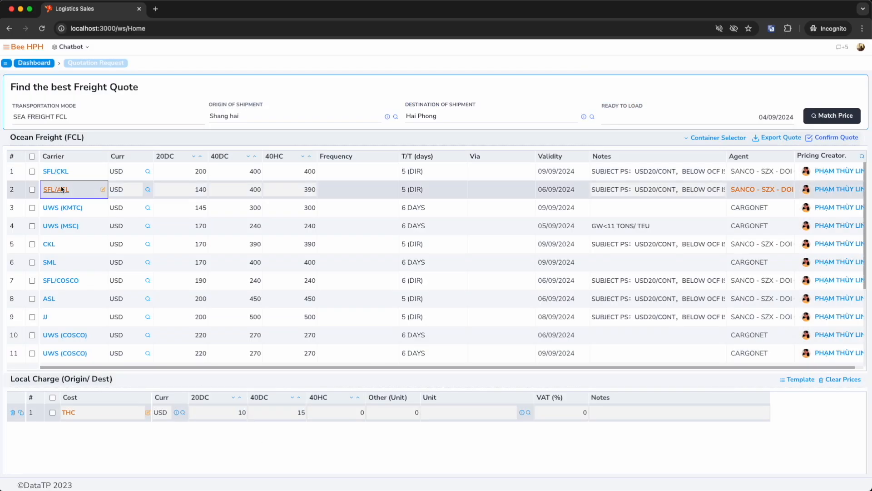
{"action": "left_click", "coordinate": [60, 172]}
{"action": "left_click", "coordinate": [61, 190]}
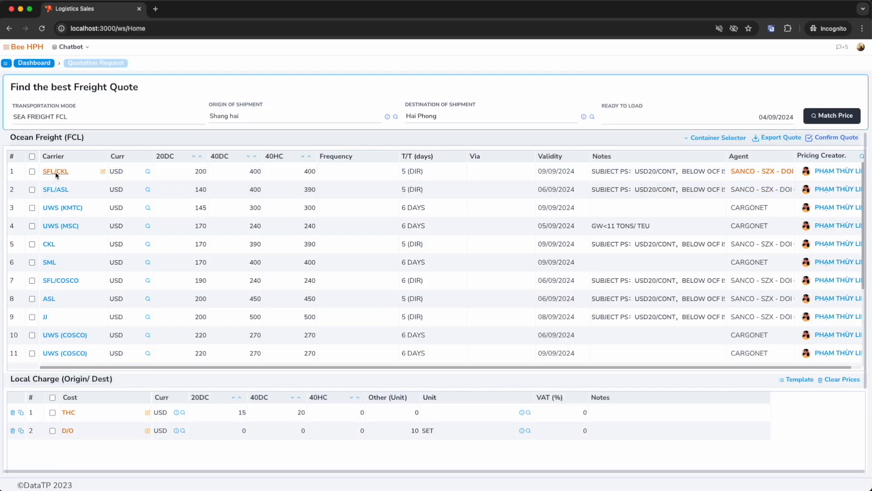
Select the SFL/CKL and SFL/ASL rates and export them as Draft_Quotation (1).xlsx to the Downloads folder.
{"action": "left_click", "coordinate": [32, 171]}
{"action": "left_click", "coordinate": [32, 190]}
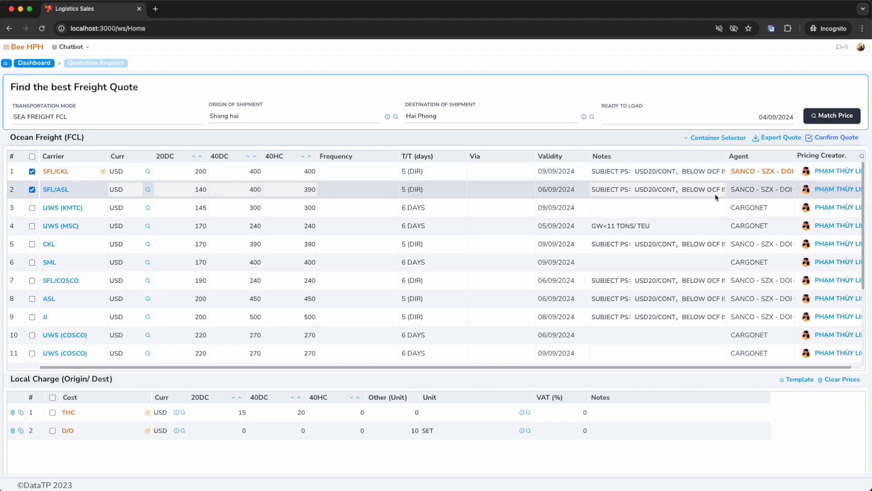
{"action": "left_click", "coordinate": [772, 140]}
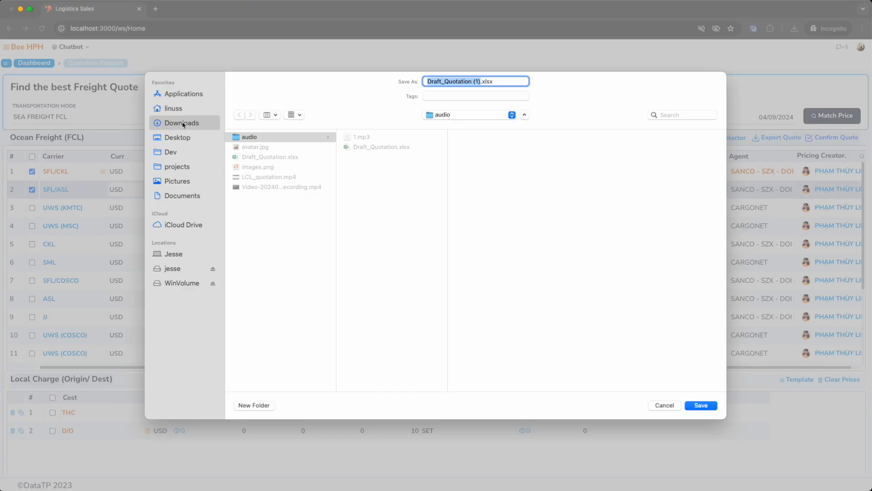
{"action": "left_click", "coordinate": [697, 403]}
Open the exported Draft_Quotation (1).xlsx in Excel, examine its freight and local charge tables, and close it along with the Finder window.
{"action": "left_click", "coordinate": [769, 75]}
{"action": "double_click", "coordinate": [296, 153]}
{"action": "scroll", "coordinate": [384, 356], "scroll_direction": "down", "scroll_amount": 3}
{"action": "left_click_drag", "start_coordinate": [228, 357], "coordinate": [370, 381]}
{"action": "left_click", "coordinate": [408, 372]}
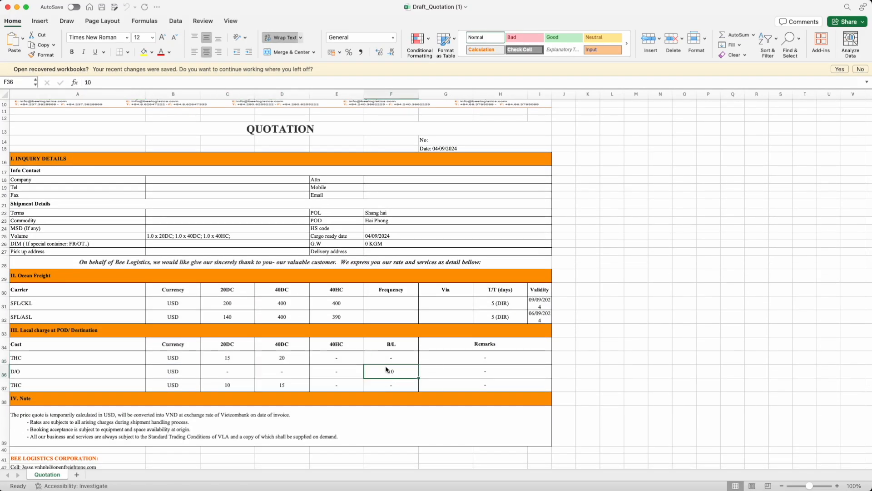
{"action": "left_click", "coordinate": [7, 7]}
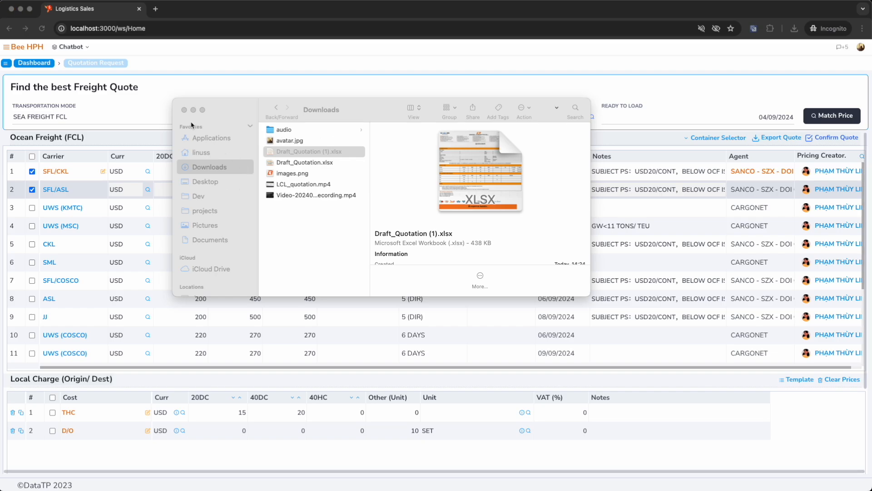
{"action": "left_click", "coordinate": [173, 119]}
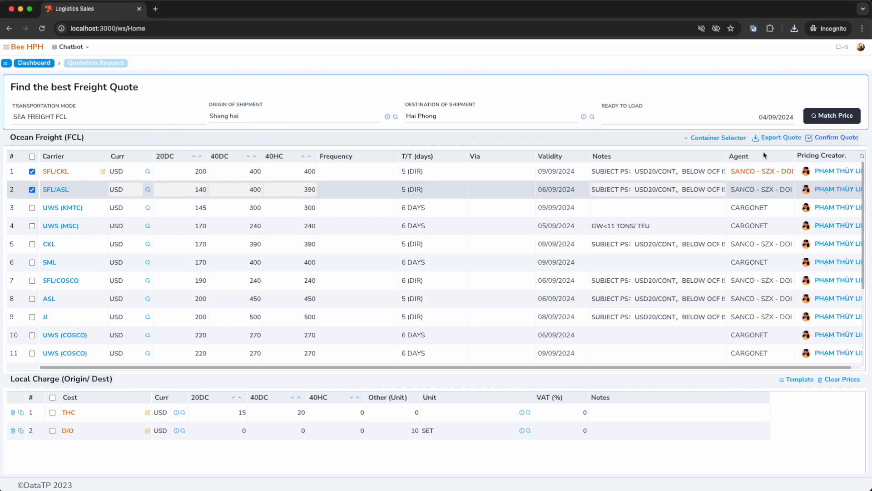
Confirm the quote for the selected rates and set the inquiry's client to YAZAKI HAI PHONG VIET NAM LTD.
{"action": "left_click", "coordinate": [848, 139]}
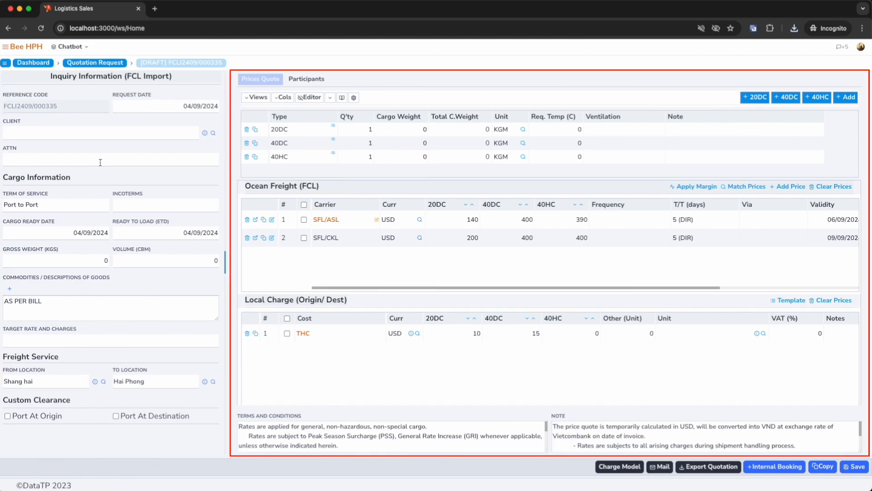
{"action": "left_click", "coordinate": [71, 134]}
{"action": "type", "text": "VIET"}
{"action": "key", "text": "Down"}
{"action": "key", "text": "Down"}
{"action": "key", "text": "Down"}
{"action": "key", "text": "Down"}
{"action": "key", "text": "Up"}
{"action": "key", "text": "Return"}
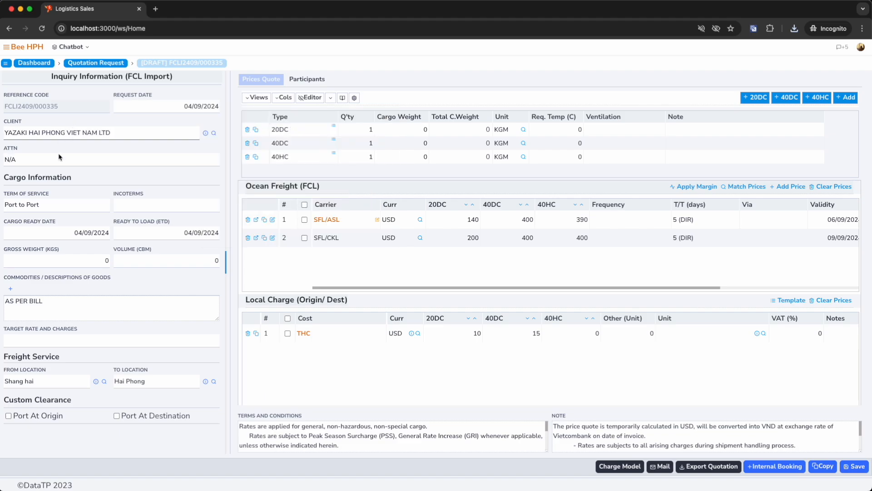
Set the term of service to Door to Port and view the Trucking section.
{"action": "left_click", "coordinate": [73, 209]}
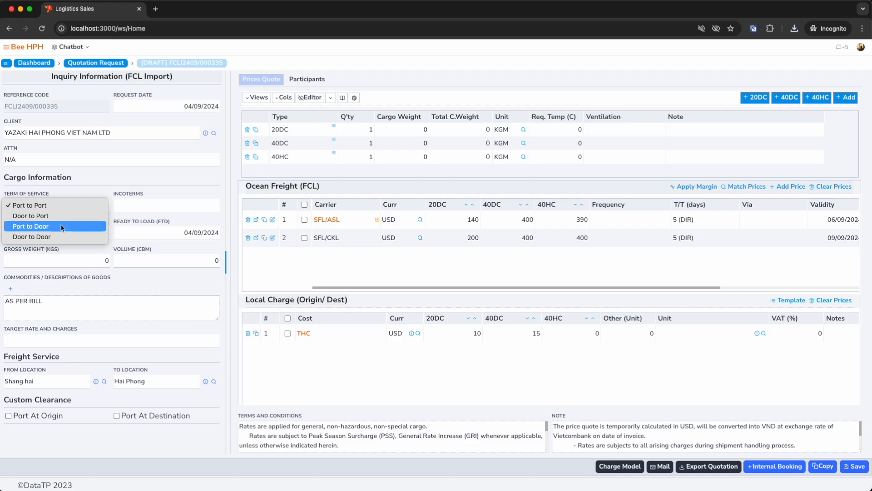
{"action": "left_click", "coordinate": [61, 219]}
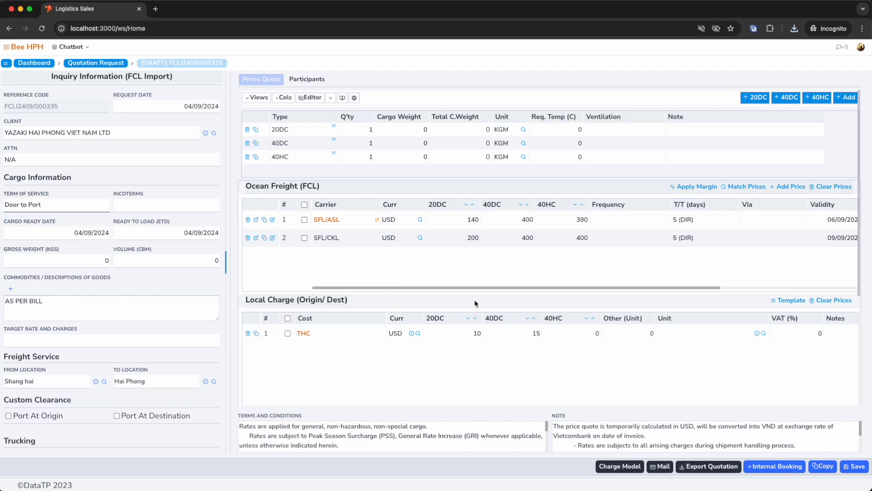
{"action": "scroll", "coordinate": [472, 308], "scroll_direction": "down", "scroll_amount": 3}
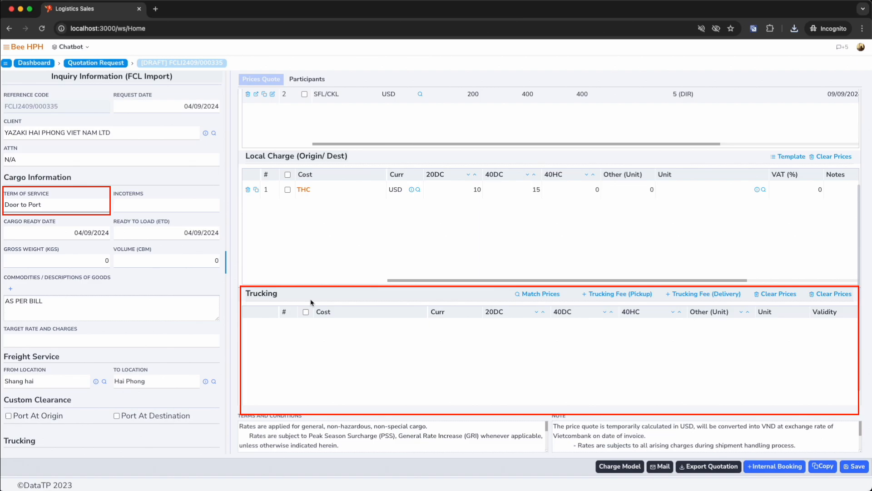
Set the term of service to Door to Door and look over the price sections.
{"action": "left_click", "coordinate": [40, 203]}
{"action": "left_click", "coordinate": [46, 226]}
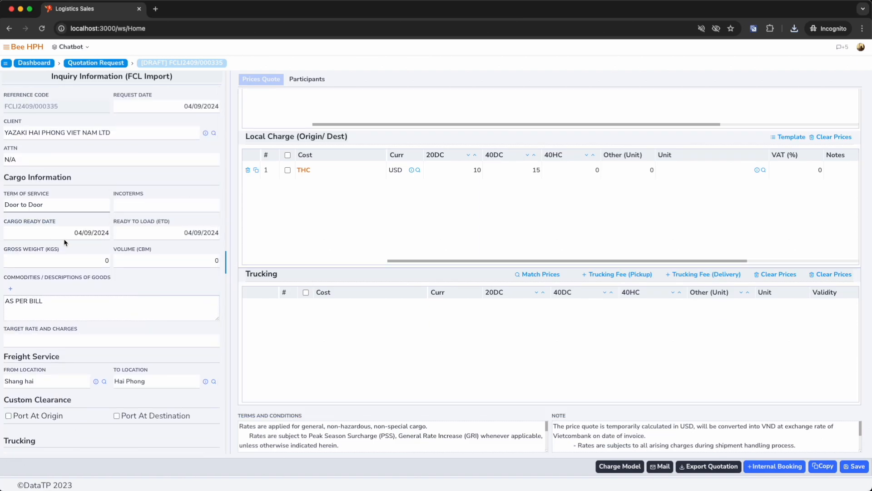
{"action": "scroll", "coordinate": [66, 318], "scroll_direction": "down", "scroll_amount": 3}
{"action": "scroll", "coordinate": [57, 400], "scroll_direction": "up", "scroll_amount": 3}
Switch the term of service to Port to Port, and finally set it to Port to Door.
{"action": "left_click", "coordinate": [26, 208]}
{"action": "left_click", "coordinate": [27, 175]}
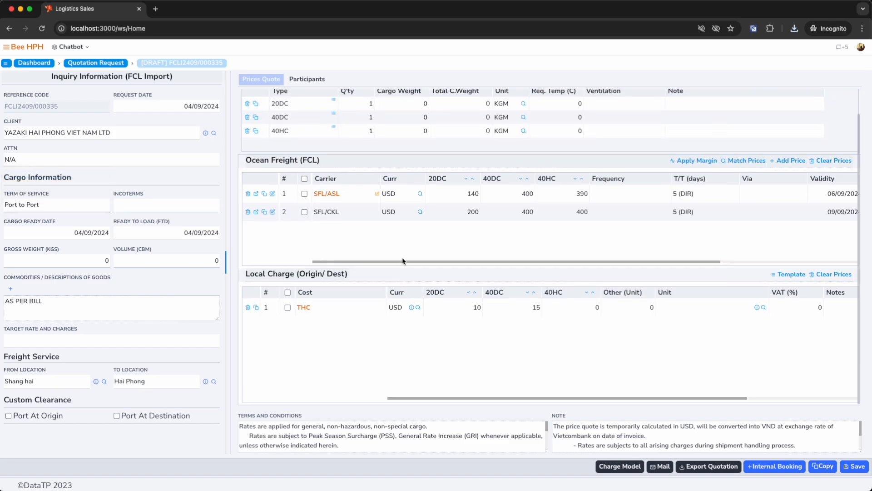
{"action": "left_click", "coordinate": [61, 209]}
{"action": "left_click", "coordinate": [59, 225]}
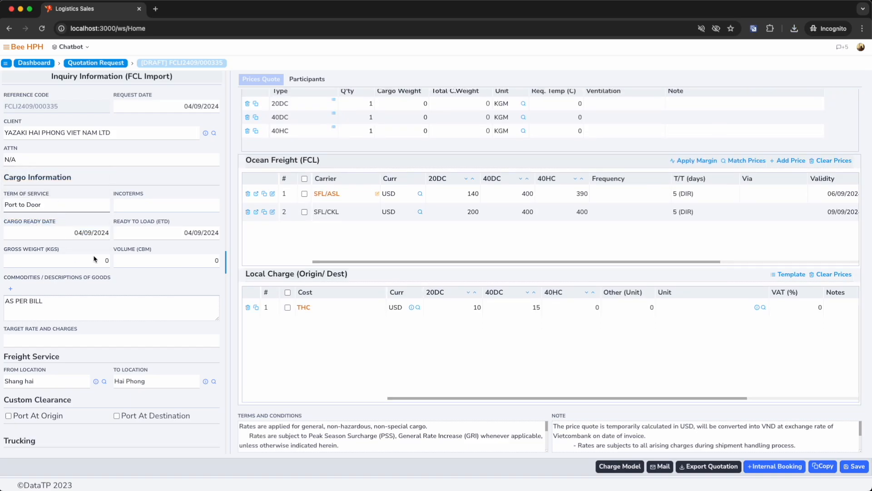
Enable custom clearance for the port at destination and look over the Custom Clearance price section.
{"action": "scroll", "coordinate": [278, 288], "scroll_direction": "down", "scroll_amount": 3}
{"action": "scroll", "coordinate": [68, 345], "scroll_direction": "down", "scroll_amount": 2}
{"action": "left_click", "coordinate": [65, 207]}
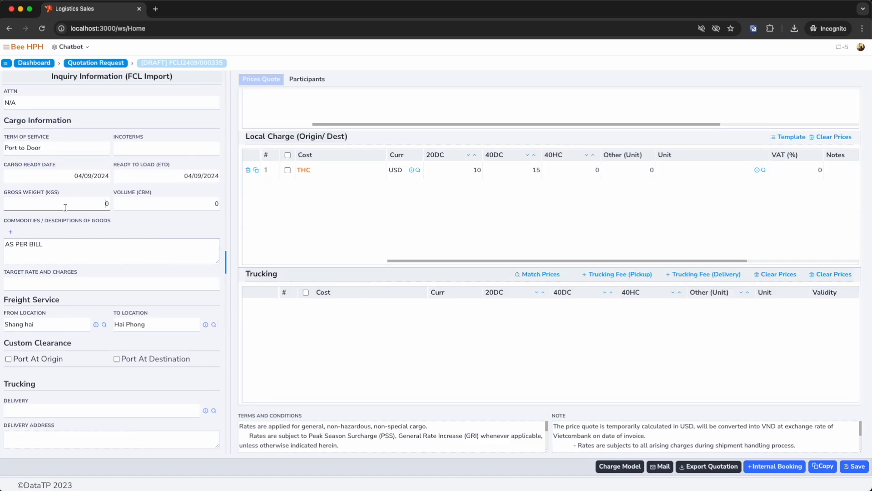
{"action": "left_click", "coordinate": [117, 360]}
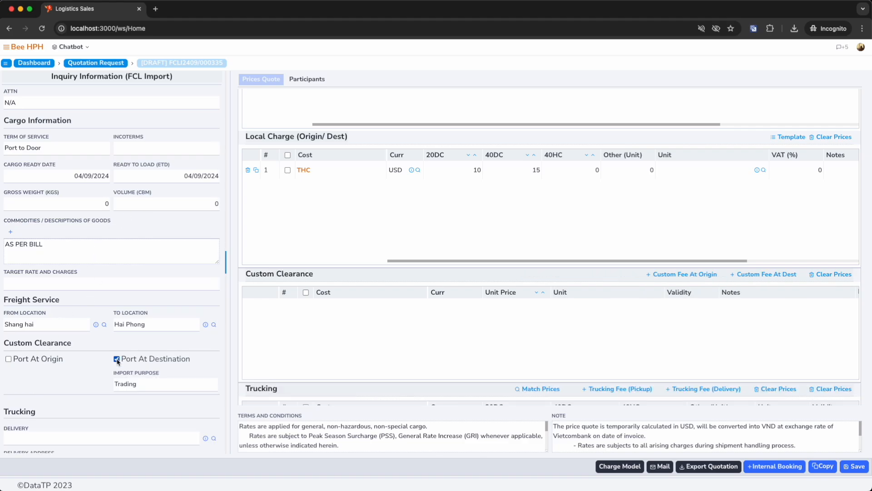
{"action": "scroll", "coordinate": [346, 280], "scroll_direction": "up", "scroll_amount": 3}
{"action": "scroll", "coordinate": [345, 281], "scroll_direction": "down", "scroll_amount": 5}
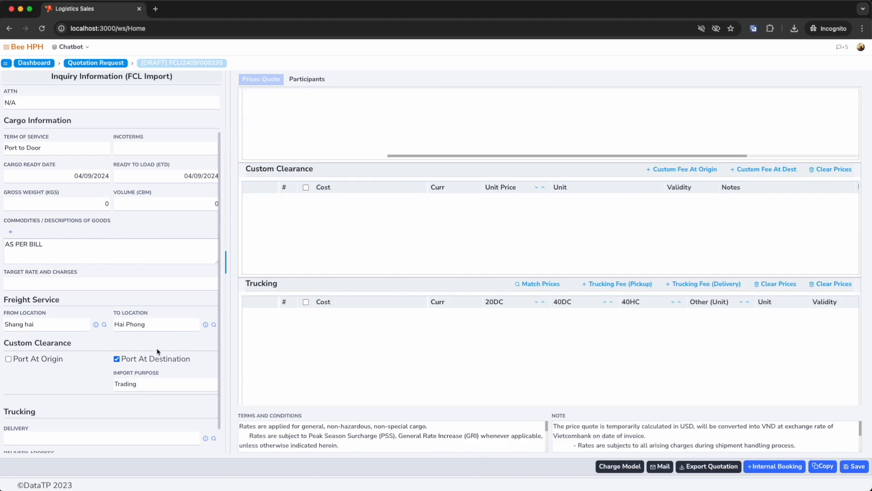
{"action": "left_click", "coordinate": [117, 359]}
{"action": "left_click", "coordinate": [117, 359]}
{"action": "scroll", "coordinate": [439, 274], "scroll_direction": "up", "scroll_amount": 2}
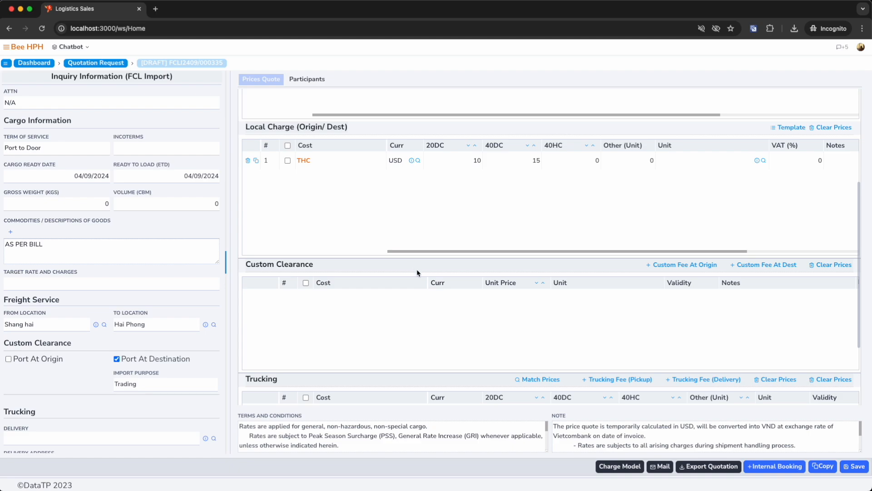
{"action": "scroll", "coordinate": [417, 272], "scroll_direction": "up", "scroll_amount": 1}
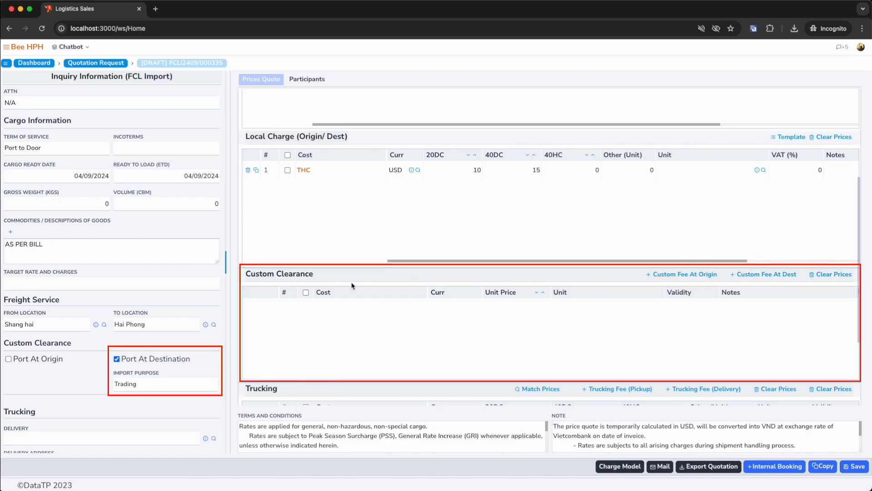
Increase the 20DC container quantity to 4 in the container list.
{"action": "scroll", "coordinate": [416, 269], "scroll_direction": "up", "scroll_amount": 5}
{"action": "scroll", "coordinate": [415, 269], "scroll_direction": "up", "scroll_amount": 4}
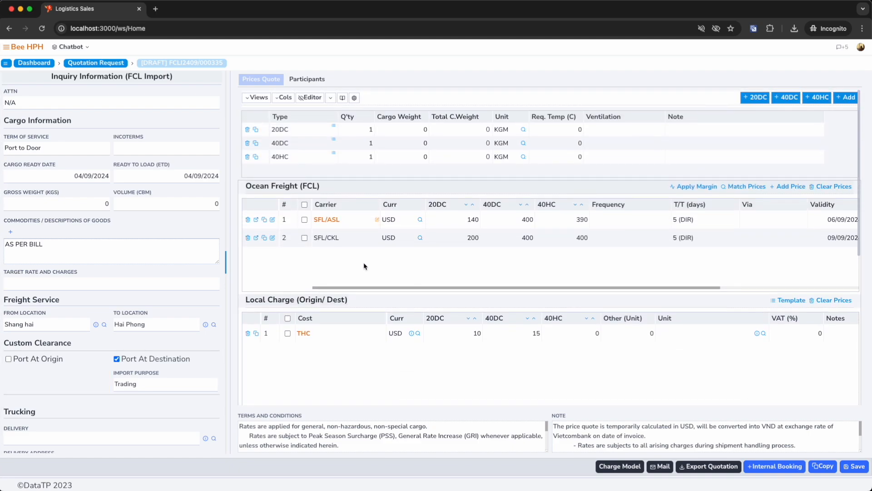
{"action": "left_click", "coordinate": [311, 130]}
{"action": "left_click", "coordinate": [303, 144]}
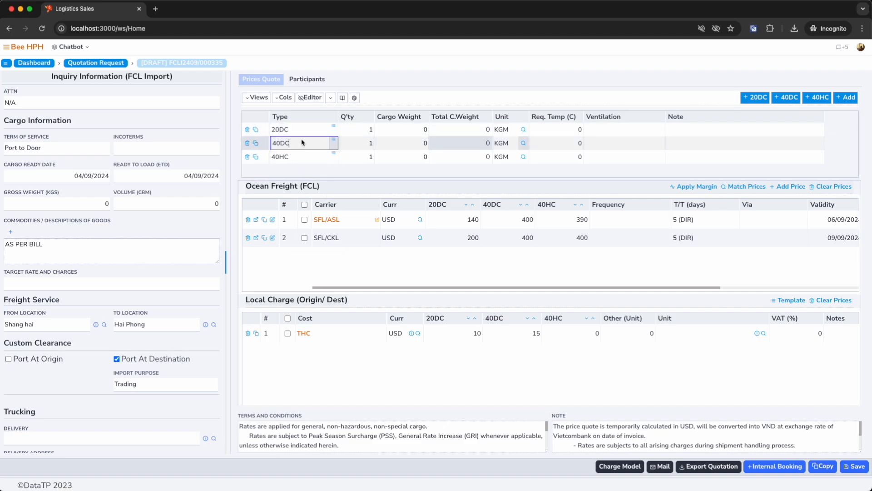
{"action": "left_click", "coordinate": [303, 156]}
{"action": "left_click", "coordinate": [755, 97]}
{"action": "left_click", "coordinate": [756, 97]}
{"action": "left_click", "coordinate": [756, 98]}
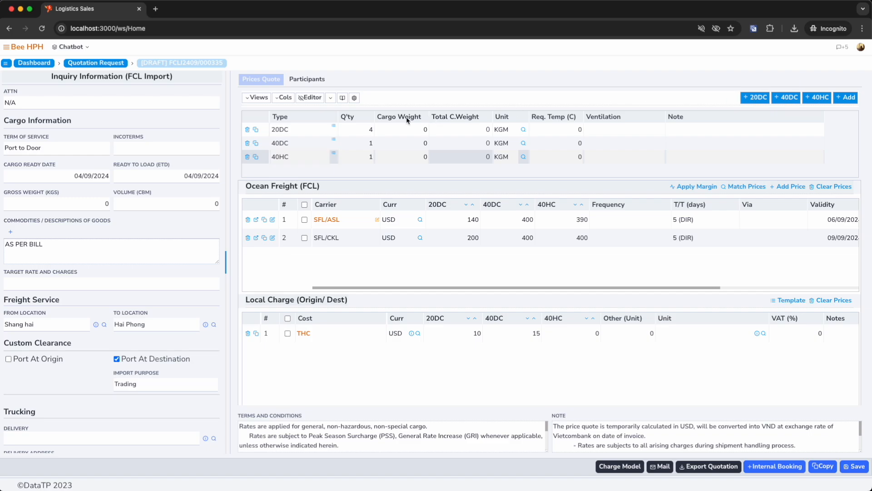
Change the type of the 20DC container row to 20OT.
{"action": "left_click", "coordinate": [395, 130]}
{"action": "left_click", "coordinate": [269, 129]}
{"action": "type", "text": "20OT"}
{"action": "key", "text": "Return"}
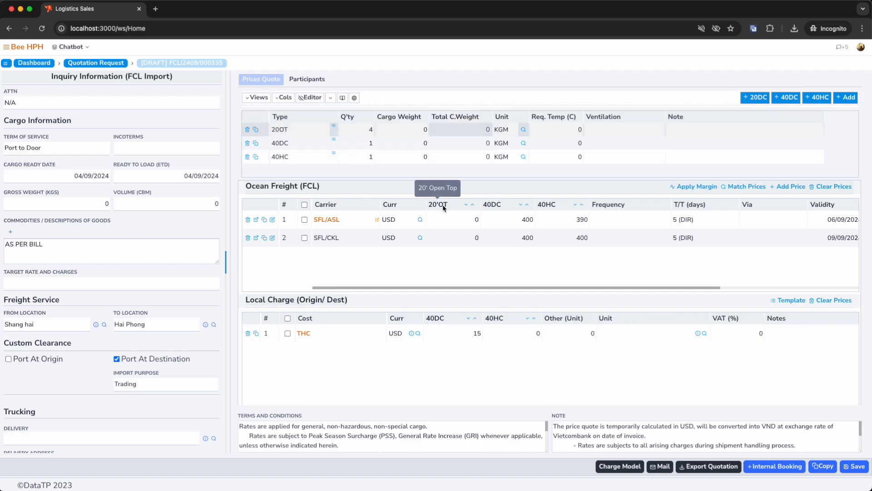
Delete the 40HC container row and set the two remaining container types to 20DC and 40DC.
{"action": "left_click", "coordinate": [248, 156]}
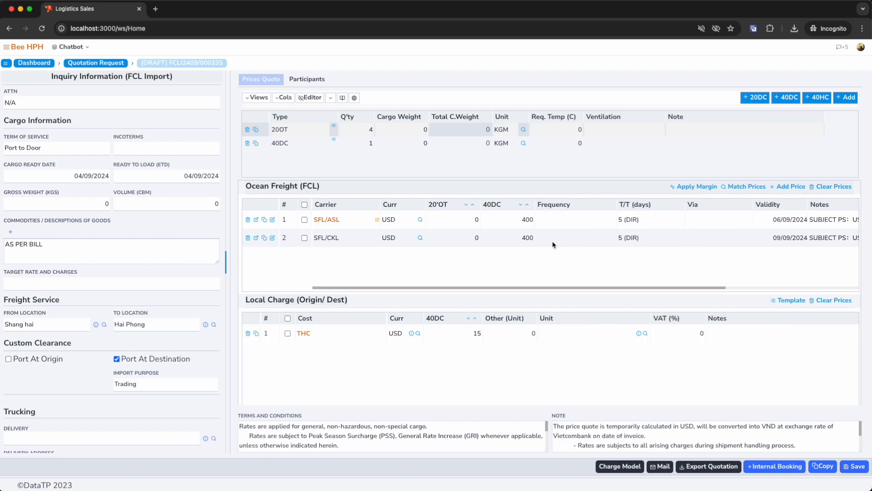
{"action": "left_click", "coordinate": [302, 132]}
{"action": "left_click", "coordinate": [309, 145]}
{"action": "type", "text": "40OT"}
{"action": "left_click_drag", "start_coordinate": [300, 145], "coordinate": [256, 145]}
{"action": "type", "text": "40DC"}
{"action": "left_click", "coordinate": [461, 143]}
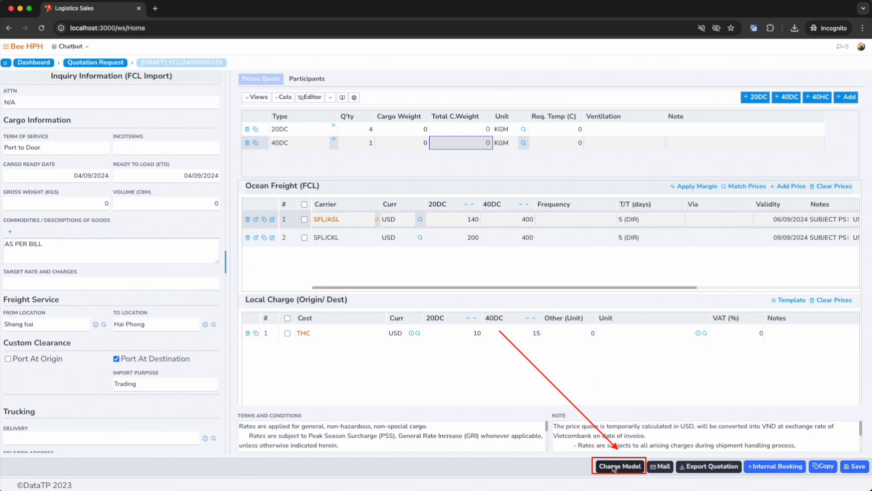
In the customer charge model, set the Sea charge type to Amount with a margin of 10 and save it.
{"action": "left_click", "coordinate": [614, 468]}
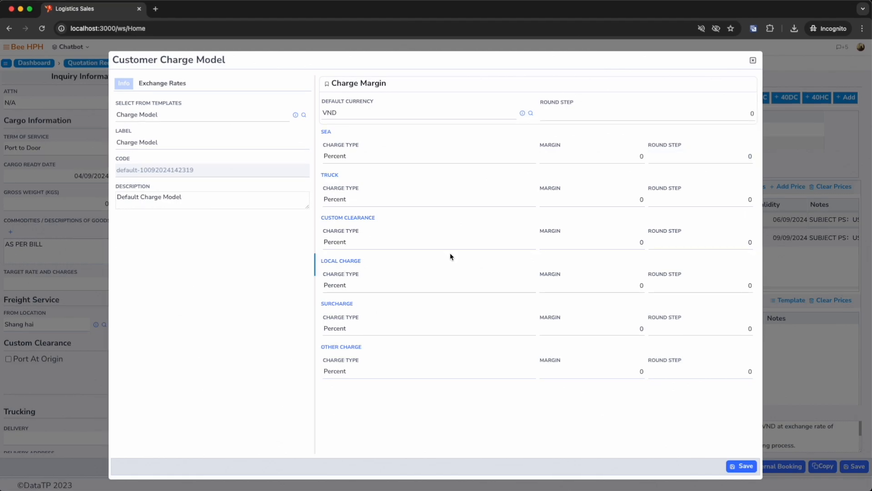
{"action": "left_click", "coordinate": [376, 156]}
{"action": "left_click", "coordinate": [372, 153]}
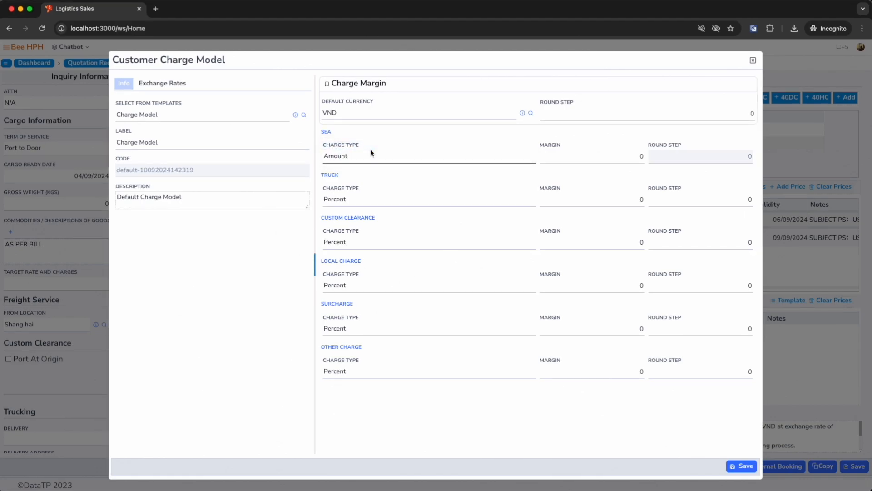
{"action": "left_click", "coordinate": [638, 160]}
{"action": "type", "text": "100"}
{"action": "left_click", "coordinate": [476, 145]}
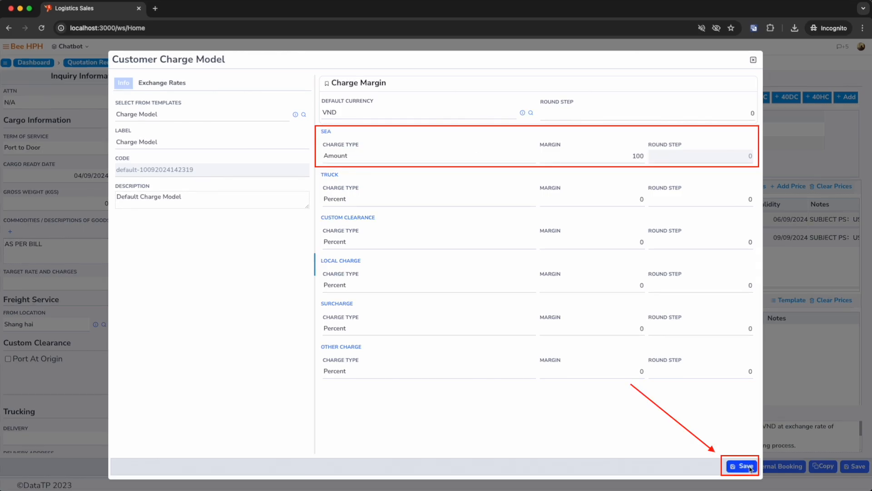
{"action": "left_click", "coordinate": [749, 467]}
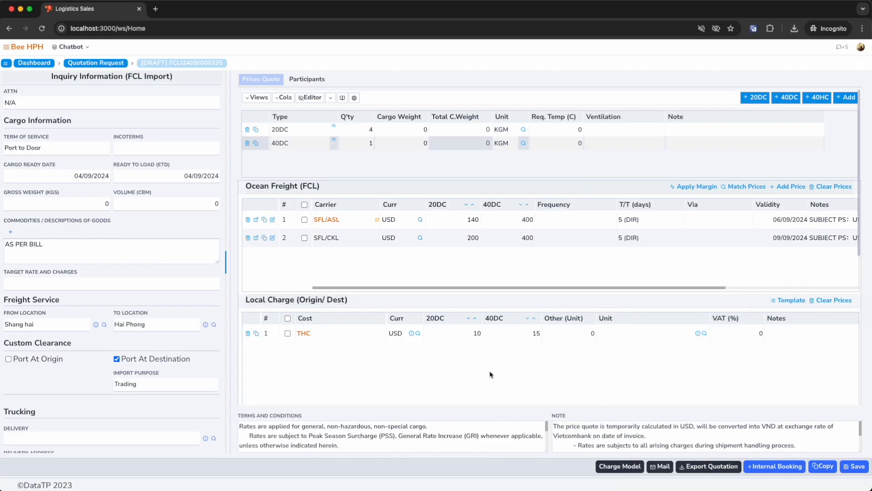
Apply the margin to all ocean freight prices, close the message and deselect the rows.
{"action": "left_click", "coordinate": [305, 205]}
{"action": "left_click", "coordinate": [680, 188]}
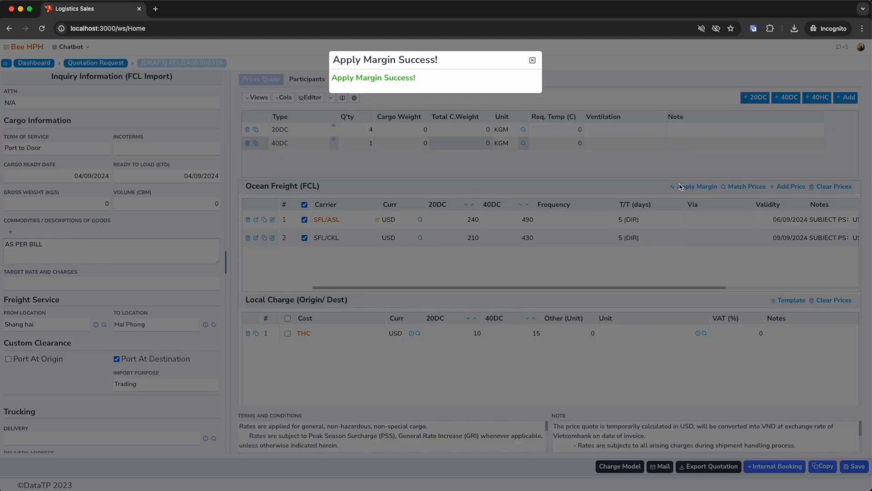
{"action": "left_click", "coordinate": [532, 61]}
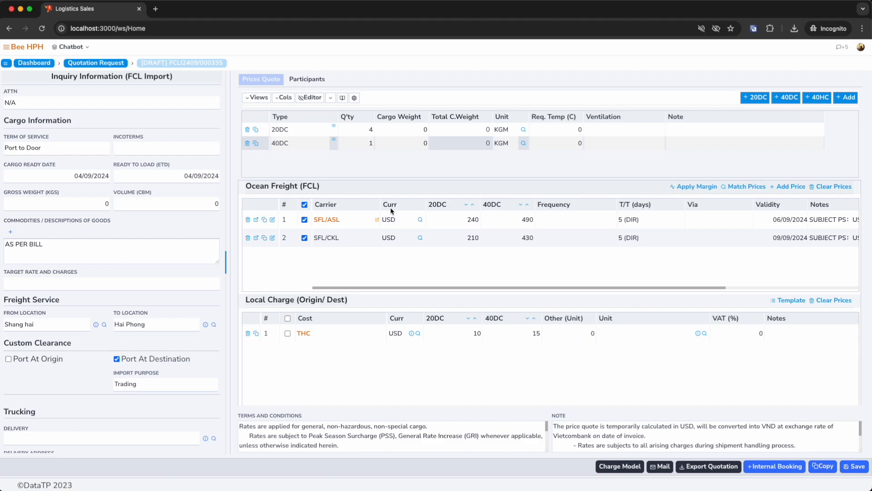
{"action": "left_click", "coordinate": [305, 204]}
Look through the matching ocean freight prices and add the CNSHA-VNHPH-SFL/COSCO rate to the quote.
{"action": "left_click", "coordinate": [742, 188]}
{"action": "scroll", "coordinate": [599, 199], "scroll_direction": "right", "scroll_amount": 10}
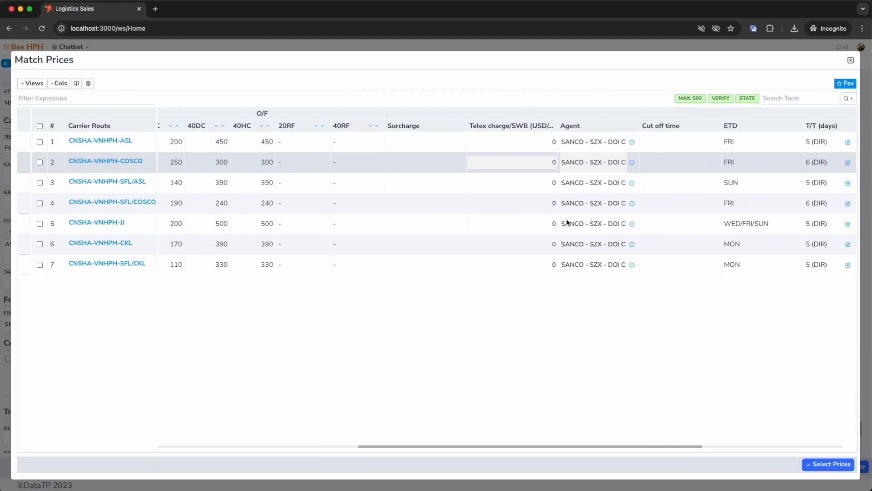
{"action": "scroll", "coordinate": [559, 217], "scroll_direction": "right", "scroll_amount": 5}
{"action": "scroll", "coordinate": [415, 201], "scroll_direction": "right", "scroll_amount": 10}
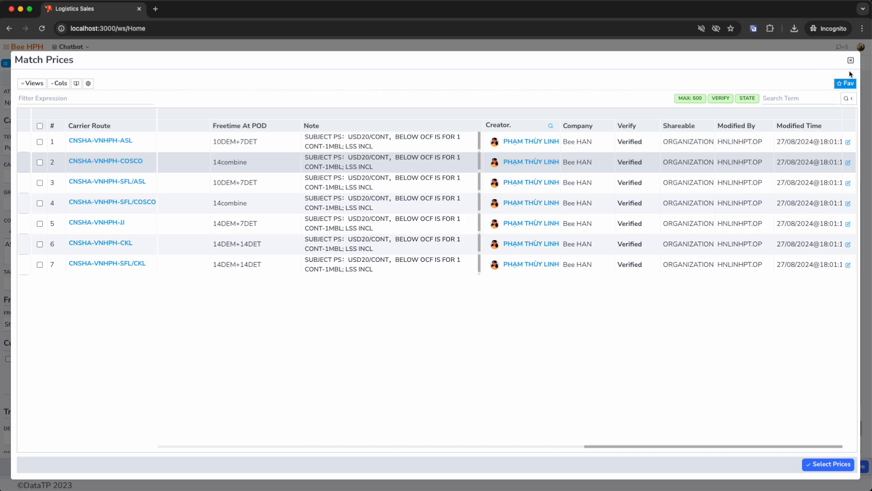
{"action": "left_click", "coordinate": [245, 183]}
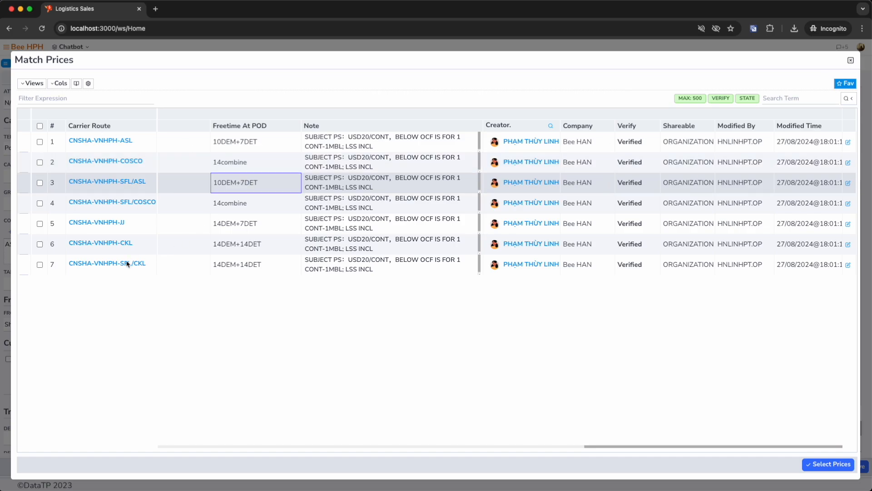
{"action": "left_click", "coordinate": [136, 205]}
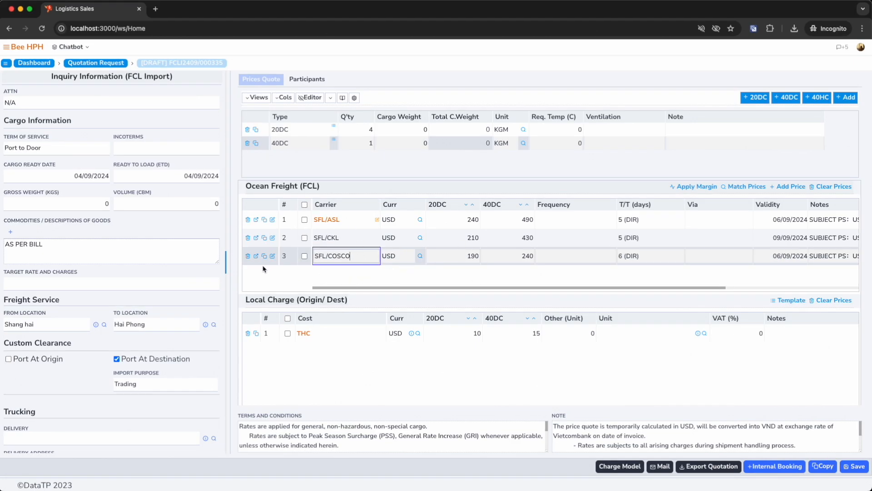
Remove the SFL/COSCO rate from the ocean freight prices.
{"action": "key", "text": "super+a"}
{"action": "left_click", "coordinate": [248, 256]}
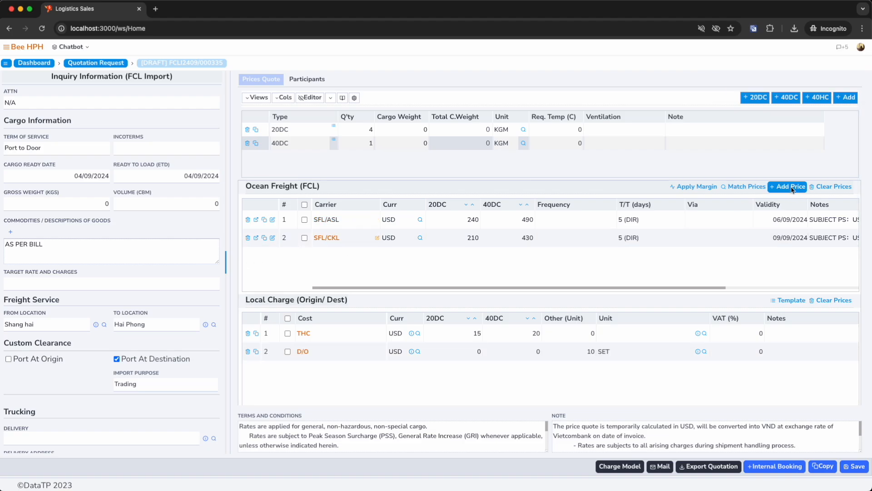
{"action": "left_click", "coordinate": [831, 188]}
{"action": "double_click", "coordinate": [351, 80]}
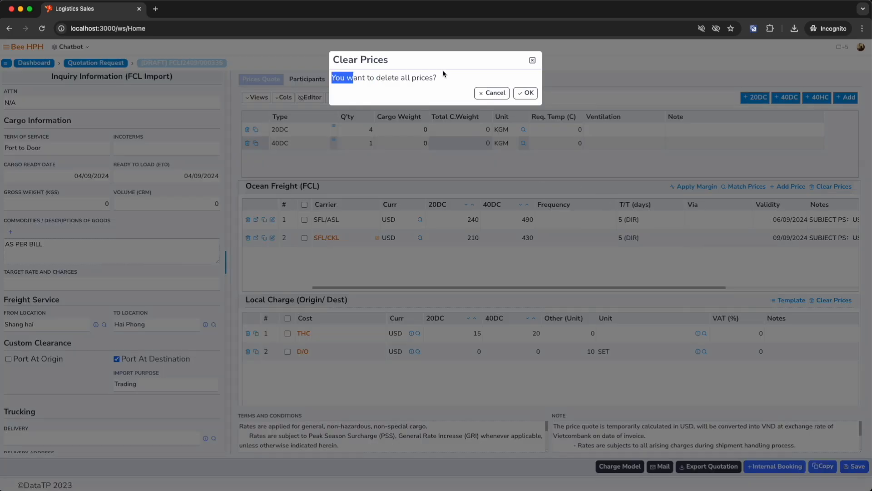
{"action": "left_click_drag", "start_coordinate": [350, 80], "coordinate": [450, 80]}
{"action": "left_click", "coordinate": [492, 93]}
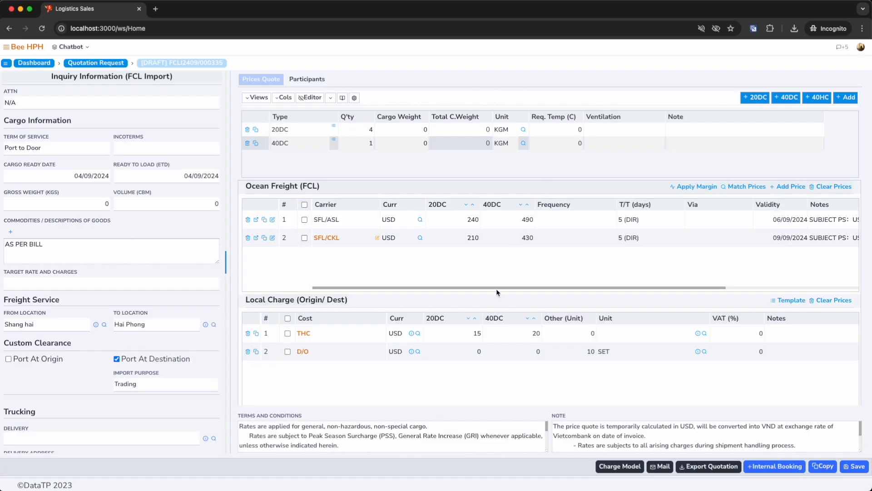
Add the Handing fee and TELEX RELEASE FEE at origin to the local charges from the template.
{"action": "scroll", "coordinate": [520, 324], "scroll_direction": "down", "scroll_amount": 2}
{"action": "scroll", "coordinate": [520, 324], "scroll_direction": "down", "scroll_amount": 2}
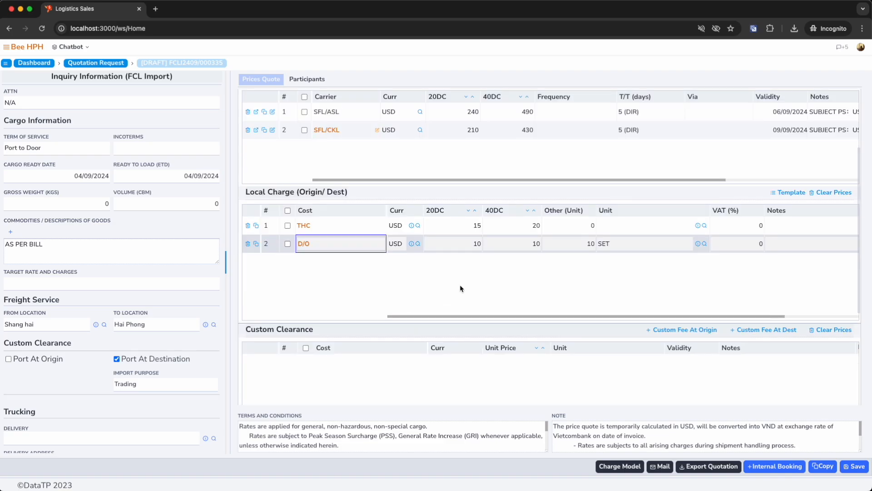
{"action": "left_click", "coordinate": [790, 192]}
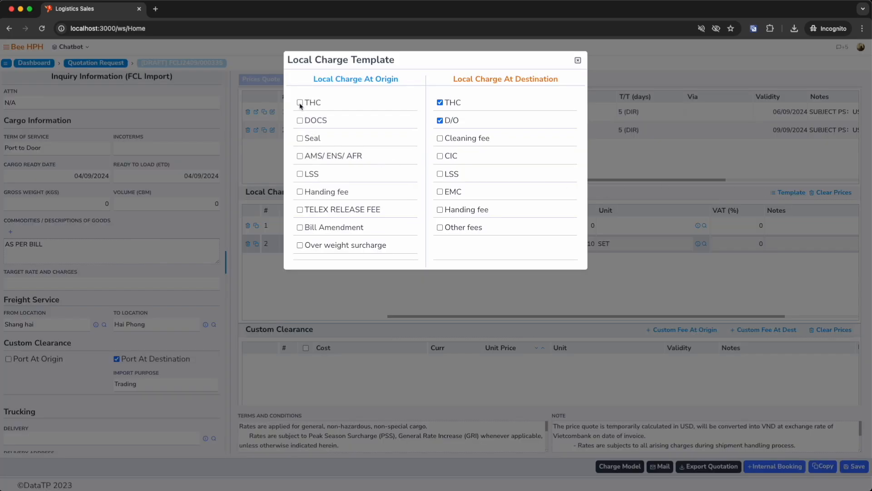
{"action": "left_click", "coordinate": [300, 192]}
{"action": "left_click", "coordinate": [301, 209]}
{"action": "left_click", "coordinate": [578, 61]}
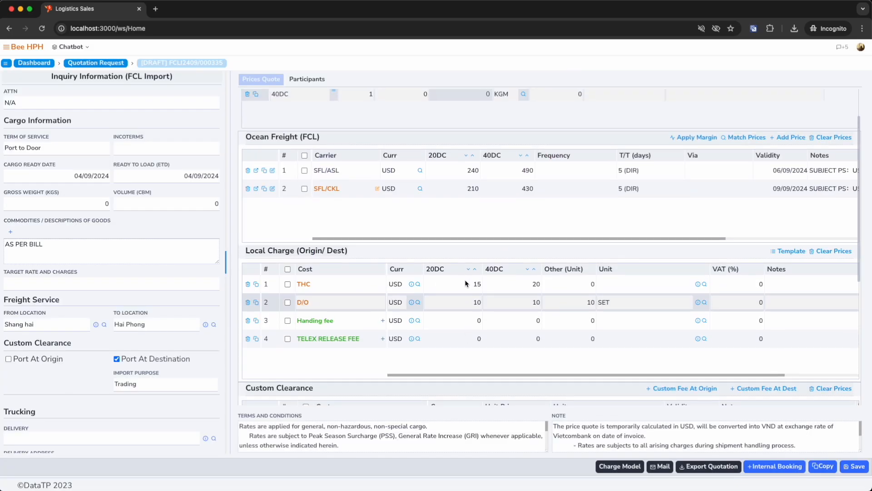
Enter 10 for both container types of the TELEX RELEASE FEE, and 5 for 20DC and 20 for 40DC of the Handing fee.
{"action": "left_click", "coordinate": [472, 337]}
{"action": "type", "text": "10"}
{"action": "key", "text": "Tab"}
{"action": "type", "text": "10"}
{"action": "left_click", "coordinate": [538, 320]}
{"action": "type", "text": "20"}
{"action": "key", "text": "Return"}
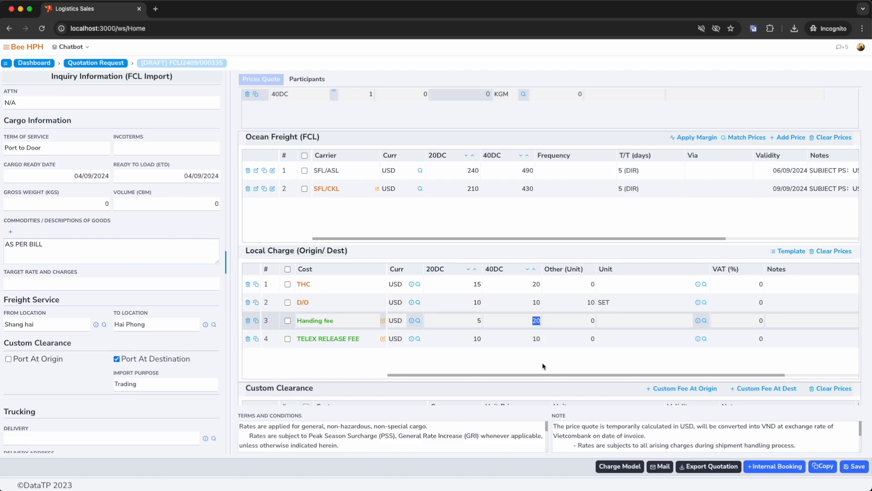
Clear the Handing fee's container prices and charge it as 20 per SHIPMENT instead.
{"action": "left_click", "coordinate": [521, 324]}
{"action": "left_click", "coordinate": [470, 321]}
{"action": "key", "text": "BackSpace"}
{"action": "left_click", "coordinate": [511, 321]}
{"action": "key", "text": "BackSpace"}
{"action": "left_click", "coordinate": [581, 321]}
{"action": "left_click", "coordinate": [646, 321]}
{"action": "type", "text": "SHIP"}
{"action": "key", "text": "Down"}
{"action": "key", "text": "Return"}
Clear the TELEX RELEASE FEE's container prices and charge it as 10 per SHIPMENT instead.
{"action": "left_click", "coordinate": [464, 339]}
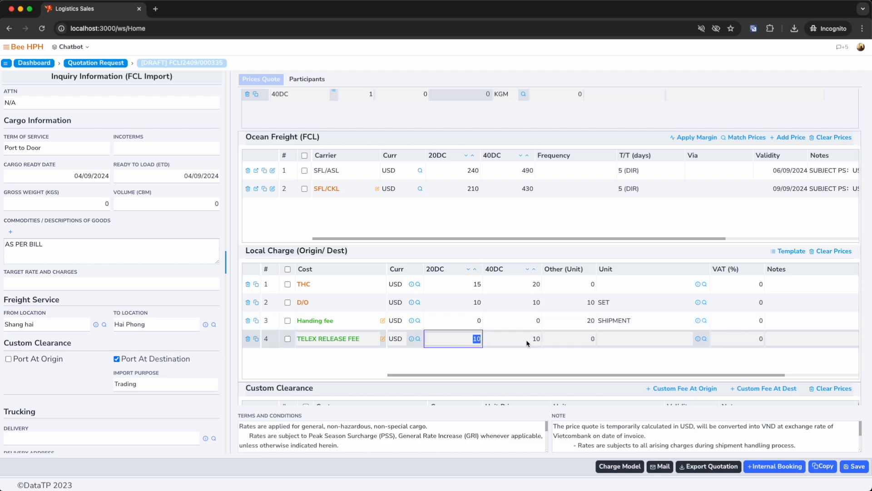
{"action": "key", "text": "BackSpace"}
{"action": "left_click", "coordinate": [525, 342]}
{"action": "key", "text": "BackSpace"}
{"action": "left_click", "coordinate": [583, 341]}
{"action": "type", "text": "10"}
{"action": "left_click", "coordinate": [614, 342]}
{"action": "type", "text": "SHIP"}
{"action": "key", "text": "Down"}
{"action": "key", "text": "Return"}
Add custom clearance fees at origin and at destination, and delete the origin fee.
{"action": "scroll", "coordinate": [499, 296], "scroll_direction": "down", "scroll_amount": 3}
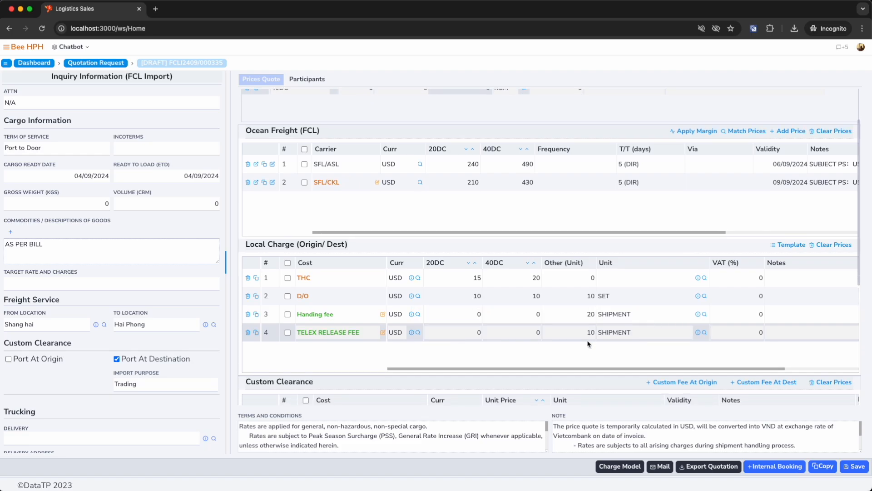
{"action": "left_click", "coordinate": [688, 255]}
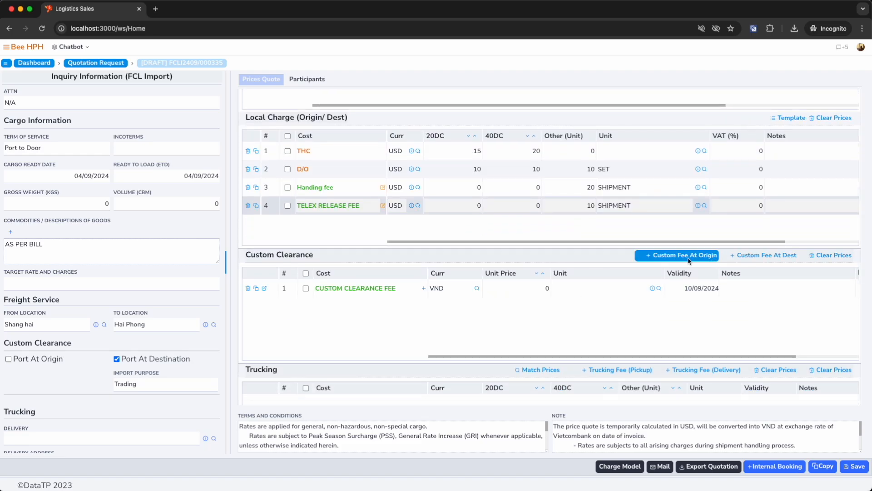
{"action": "left_click", "coordinate": [757, 261]}
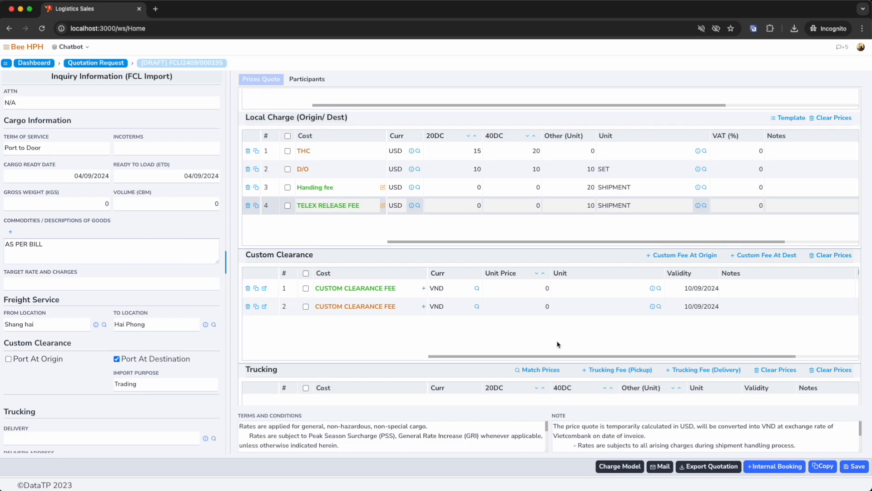
{"action": "left_click", "coordinate": [248, 290]}
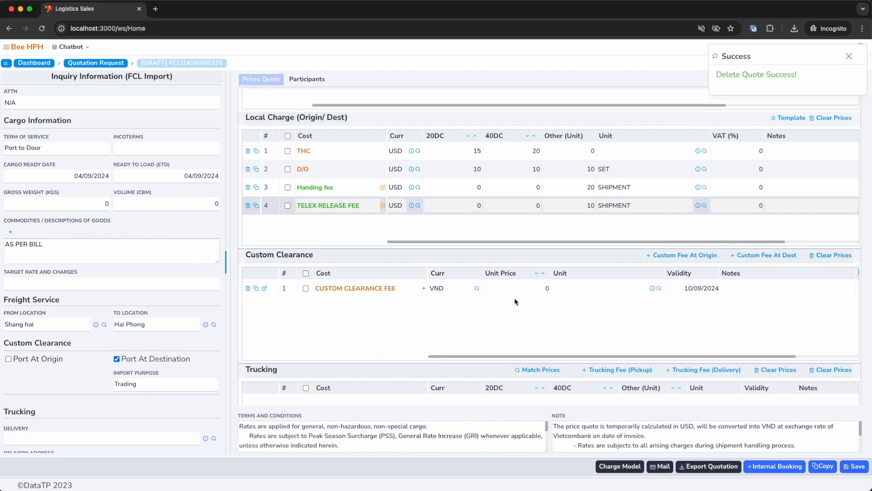
Set the destination custom clearance fee to 100 USD per SHIPMENT.
{"action": "left_click", "coordinate": [461, 286]}
{"action": "type", "text": "USD"}
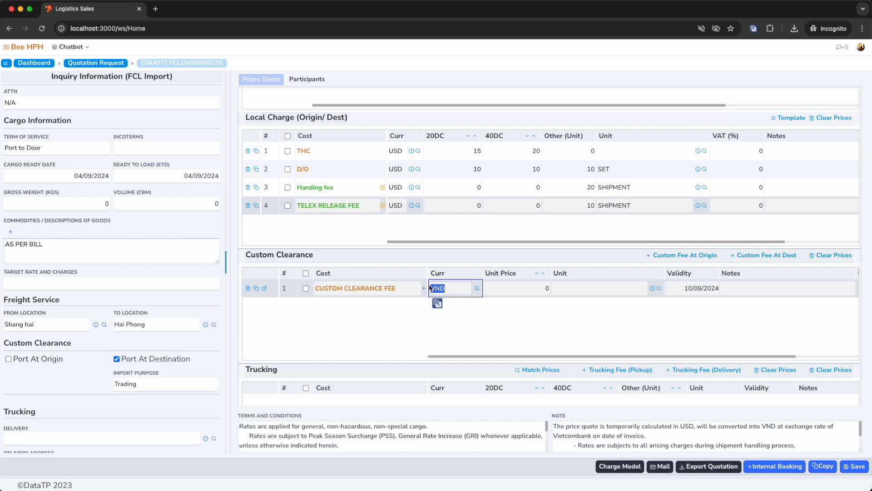
{"action": "key", "text": "Tab"}
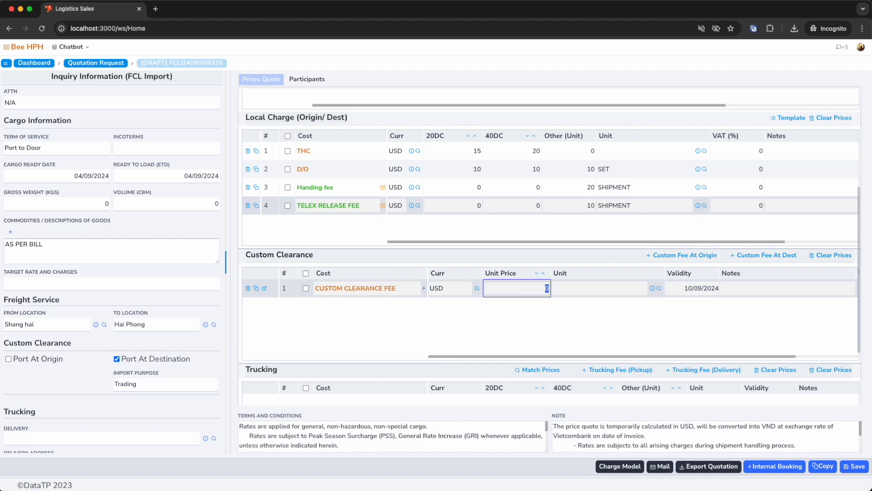
{"action": "key", "text": "Return"}
{"action": "left_click", "coordinate": [567, 291]}
{"action": "type", "text": "SHIP"}
{"action": "key", "text": "Down"}
{"action": "key", "text": "Return"}
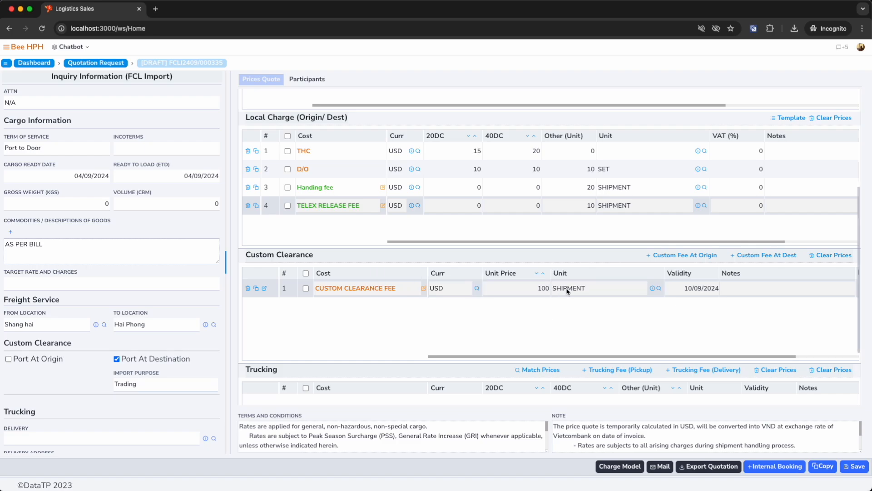
Add domestic trucking fees for pickup and for delivery, and delete the pickup fee.
{"action": "scroll", "coordinate": [531, 323], "scroll_direction": "down", "scroll_amount": 3}
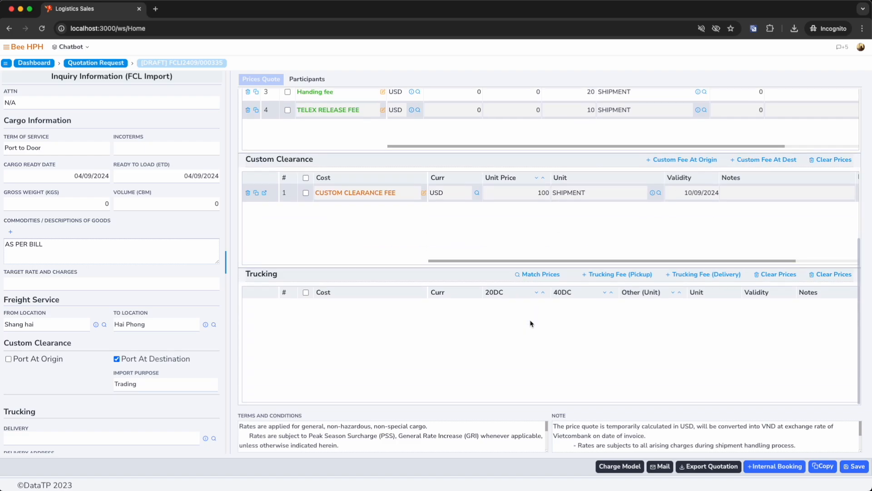
{"action": "left_click", "coordinate": [617, 274]}
{"action": "left_click", "coordinate": [694, 275]}
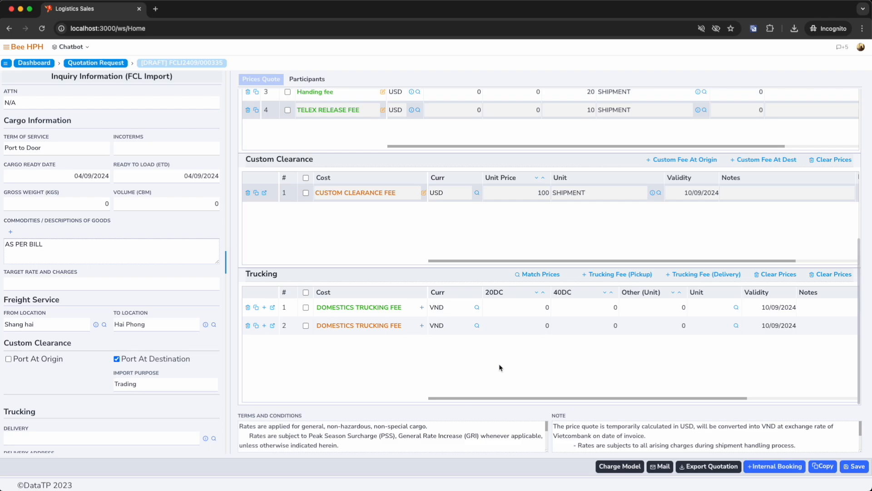
{"action": "left_click", "coordinate": [545, 325]}
{"action": "left_click", "coordinate": [615, 325]}
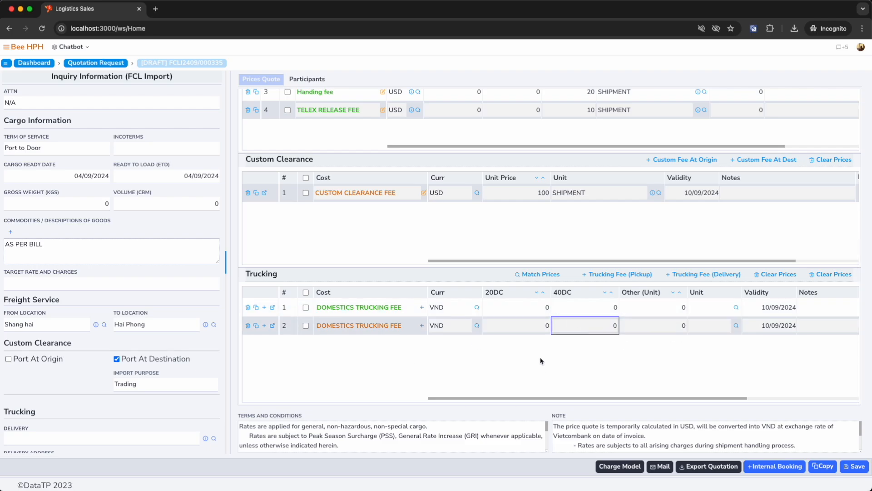
{"action": "left_click", "coordinate": [248, 307]}
Set the delivery trucking fee to 1,000,000 VND for both the 20DC and 40DC containers.
{"action": "left_click", "coordinate": [525, 307]}
{"action": "type", "text": "1000"}
{"action": "left_click_drag", "start_coordinate": [523, 308], "coordinate": [553, 310]}
{"action": "key", "text": "super+c"}
{"action": "left_click", "coordinate": [575, 308]}
{"action": "key", "text": "super+v"}
{"action": "key", "text": "super+a"}
{"action": "key", "text": "super+v"}
{"action": "left_click", "coordinate": [657, 366]}
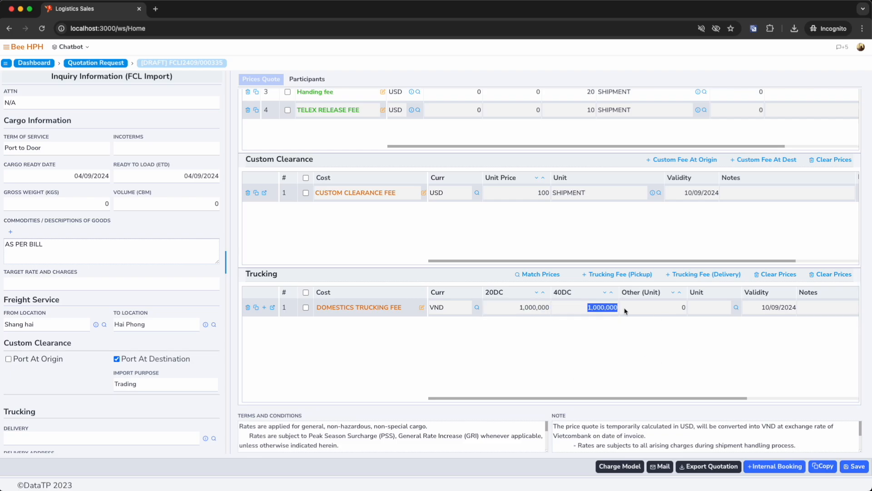
{"action": "left_click", "coordinate": [633, 350]}
Check the entered freight, local, clearance and trucking prices, and save the quotation.
{"action": "scroll", "coordinate": [567, 353], "scroll_direction": "up", "scroll_amount": 3}
{"action": "scroll", "coordinate": [567, 352], "scroll_direction": "up", "scroll_amount": 5}
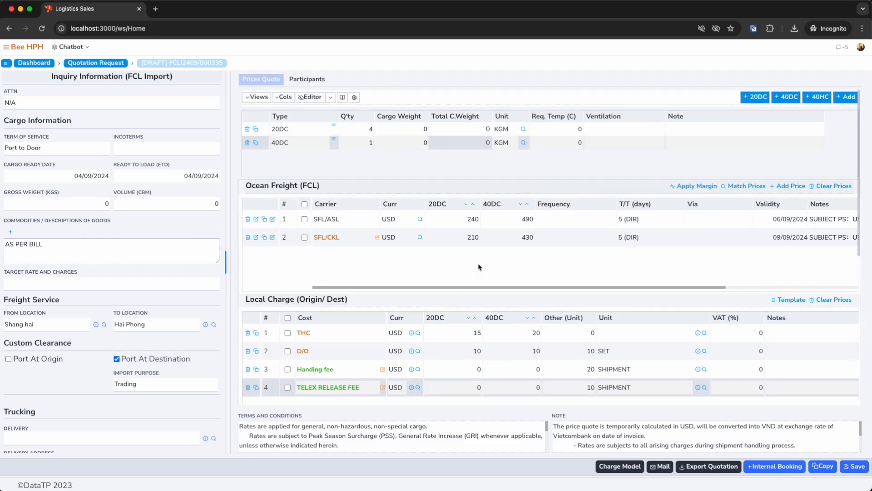
{"action": "scroll", "coordinate": [598, 310], "scroll_direction": "down", "scroll_amount": 6}
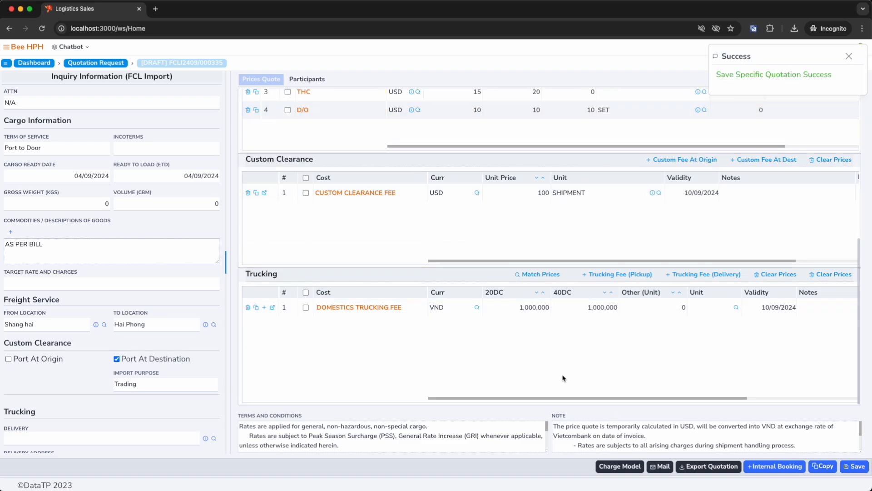
{"action": "scroll", "coordinate": [561, 375], "scroll_direction": "up", "scroll_amount": 2}
{"action": "scroll", "coordinate": [561, 374], "scroll_direction": "up", "scroll_amount": 5}
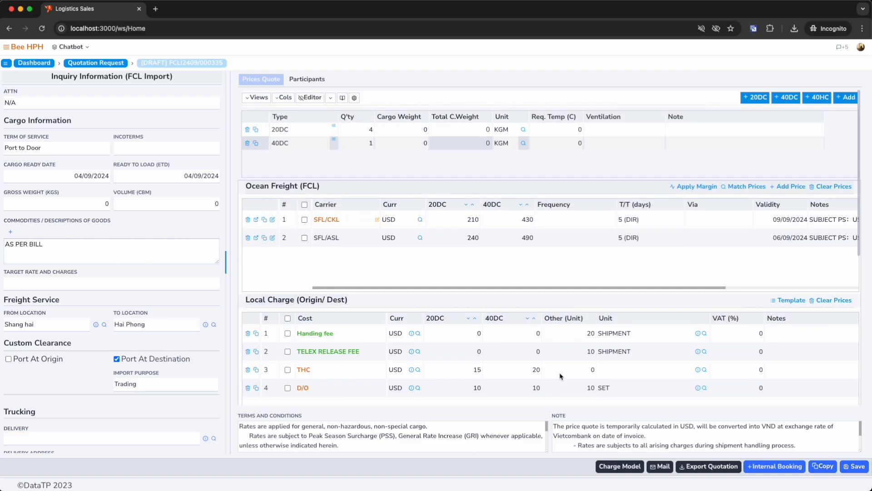
Select the SFL/CKL ocean freight price and export its quotation as an Excel file.
{"action": "left_click", "coordinate": [304, 219]}
{"action": "left_click", "coordinate": [713, 466]}
{"action": "left_click", "coordinate": [712, 449]}
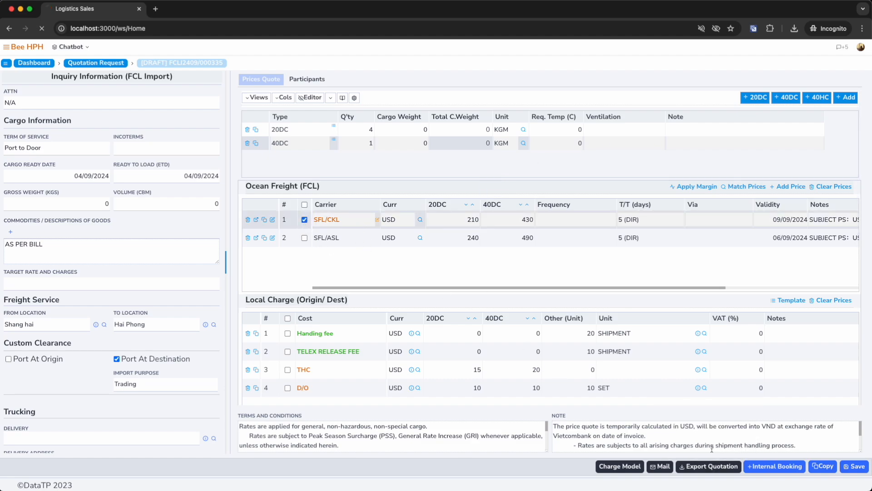
{"action": "left_click", "coordinate": [701, 405]}
Open the exported quotation workbook from the Downloads folder, review its charge tables and close it.
{"action": "left_click", "coordinate": [771, 75]}
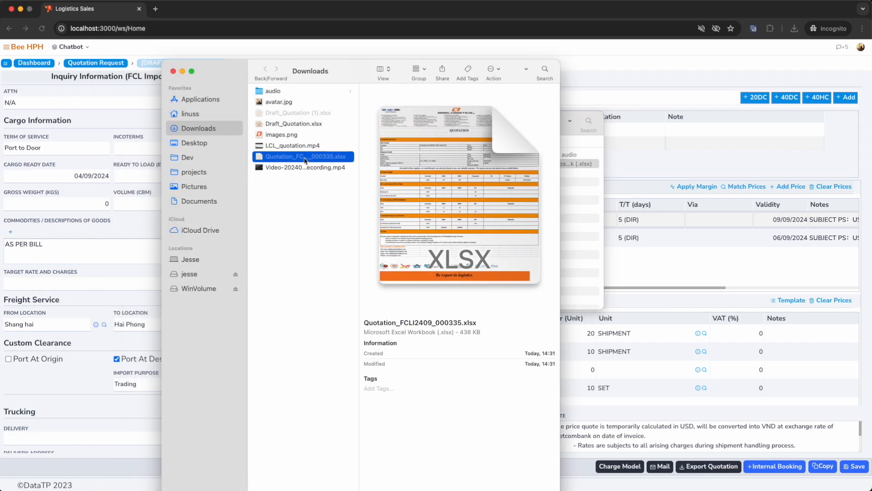
{"action": "double_click", "coordinate": [305, 157]}
{"action": "scroll", "coordinate": [68, 292], "scroll_direction": "down", "scroll_amount": 5}
{"action": "left_click_drag", "start_coordinate": [68, 280], "coordinate": [494, 278]}
{"action": "scroll", "coordinate": [473, 278], "scroll_direction": "down", "scroll_amount": 3}
{"action": "left_click_drag", "start_coordinate": [76, 276], "coordinate": [451, 294]}
{"action": "left_click_drag", "start_coordinate": [88, 333], "coordinate": [454, 360]}
{"action": "scroll", "coordinate": [47, 306], "scroll_direction": "down", "scroll_amount": 3}
{"action": "left_click", "coordinate": [7, 7]}
{"action": "left_click", "coordinate": [146, 268]}
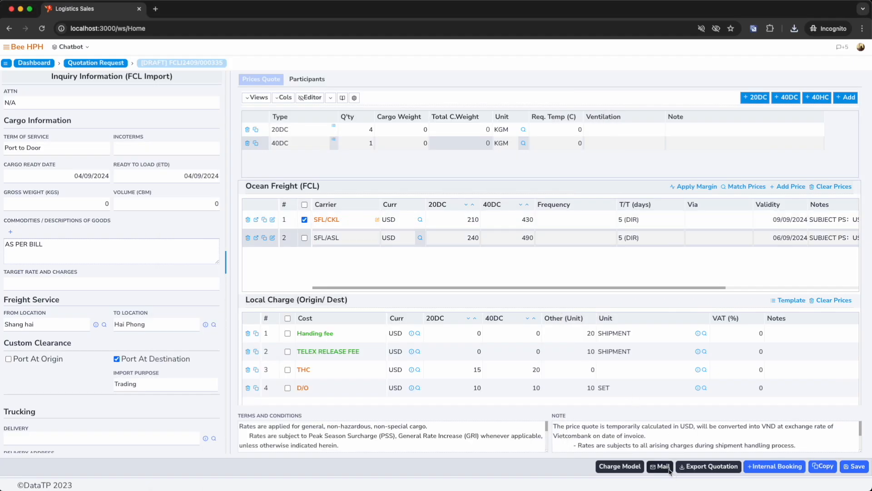
Email the Confirm Quotation message to the client after checking its prices, sender, recipient and CC addresses.
{"action": "left_click", "coordinate": [663, 468]}
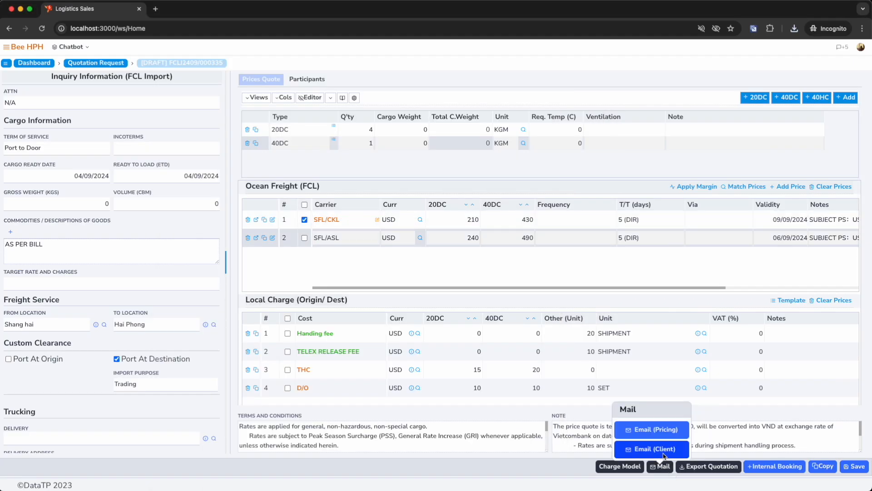
{"action": "left_click", "coordinate": [654, 449]}
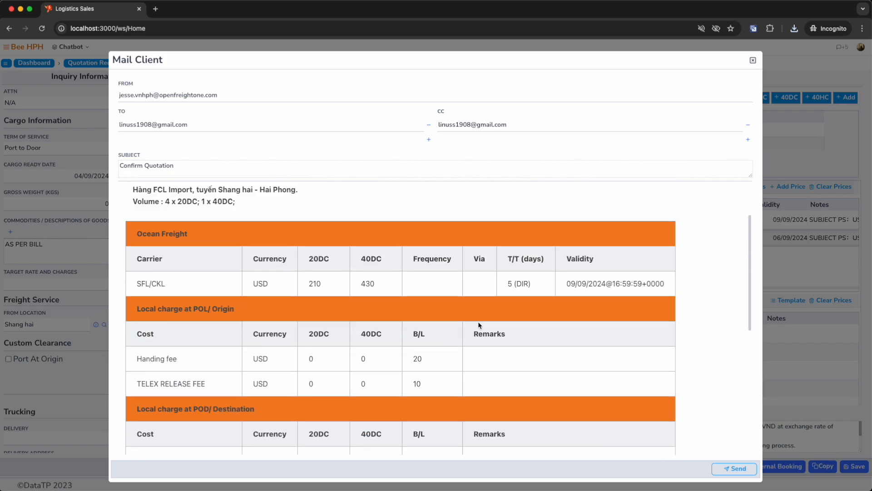
{"action": "left_click_drag", "start_coordinate": [253, 284], "coordinate": [166, 279]}
{"action": "triple_click", "coordinate": [235, 96]}
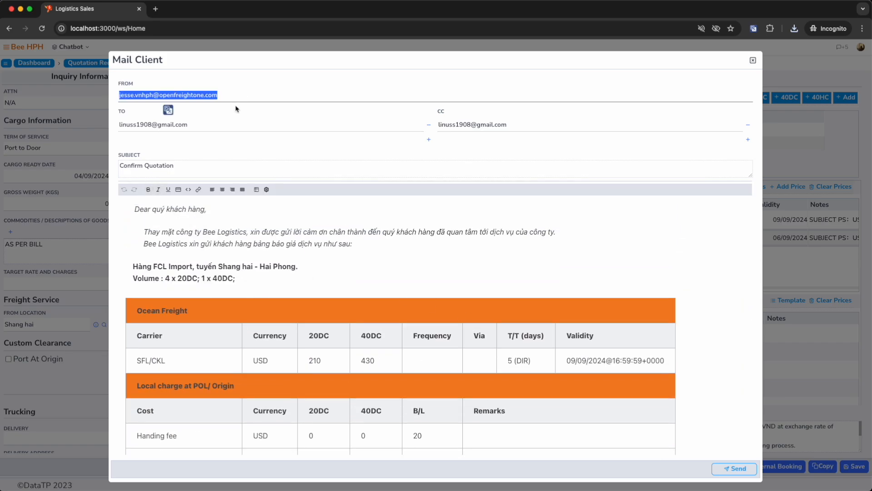
{"action": "left_click", "coordinate": [243, 128]}
{"action": "left_click", "coordinate": [249, 104]}
{"action": "left_click_drag", "start_coordinate": [249, 99], "coordinate": [200, 98]}
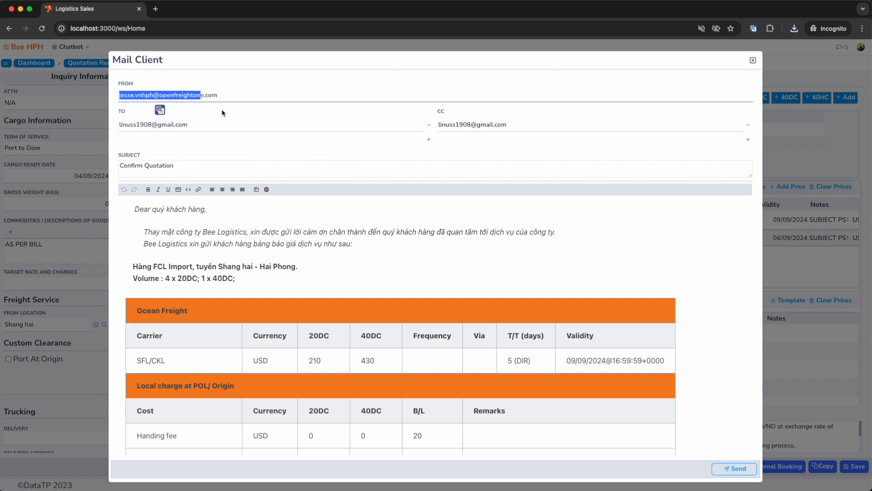
{"action": "left_click", "coordinate": [240, 129]}
{"action": "left_click", "coordinate": [517, 127]}
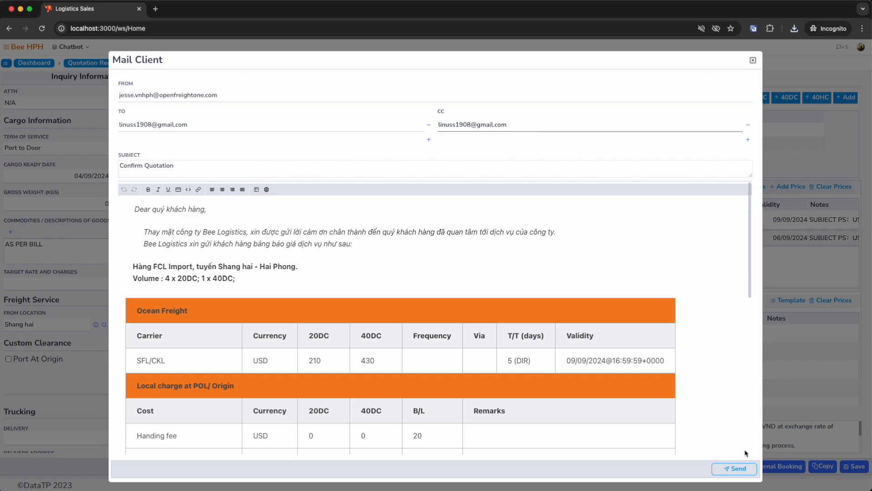
{"action": "left_click", "coordinate": [741, 470]}
Switch to Gmail and review the charges in the received Confirm Quotation email, closing the mail windows when done.
{"action": "left_click_drag", "start_coordinate": [269, 59], "coordinate": [582, 23]}
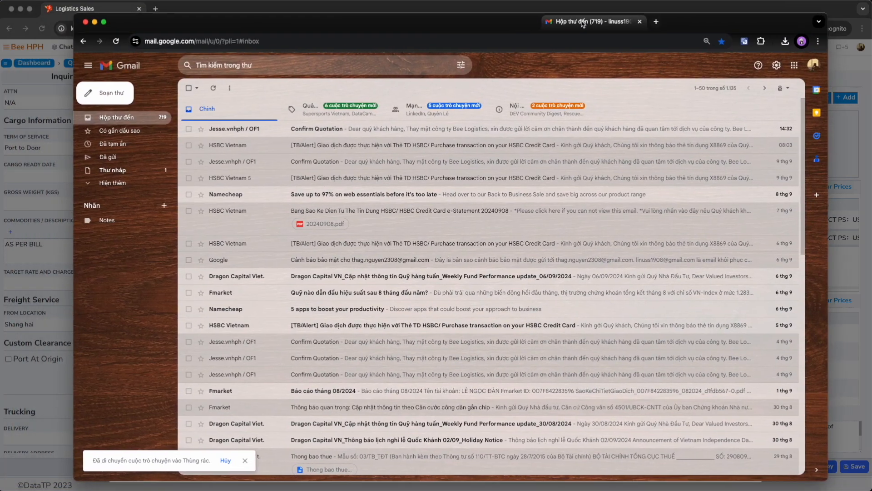
{"action": "double_click", "coordinate": [676, 25]}
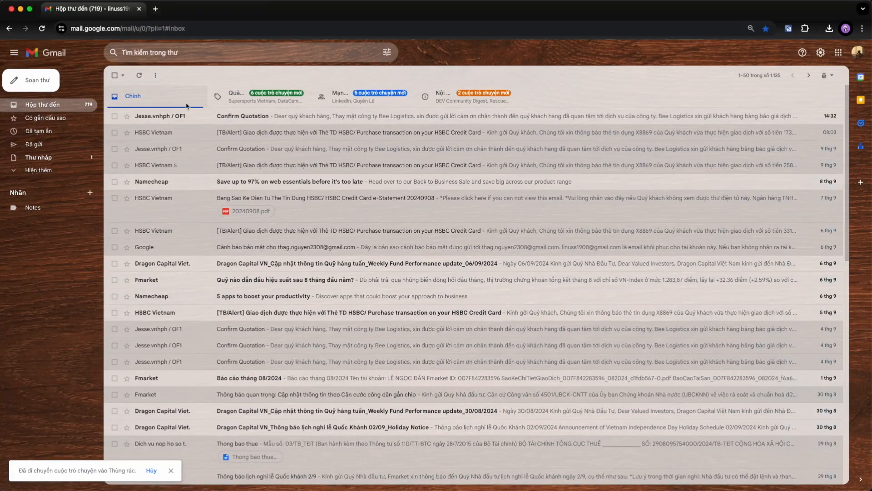
{"action": "left_click", "coordinate": [174, 117]}
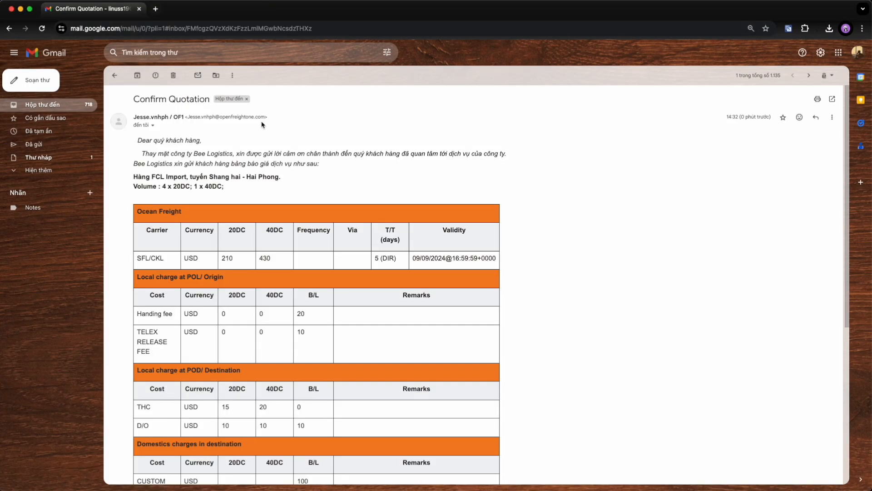
{"action": "left_click", "coordinate": [152, 125]}
{"action": "scroll", "coordinate": [352, 275], "scroll_direction": "down", "scroll_amount": 10}
{"action": "scroll", "coordinate": [352, 274], "scroll_direction": "up", "scroll_amount": 10}
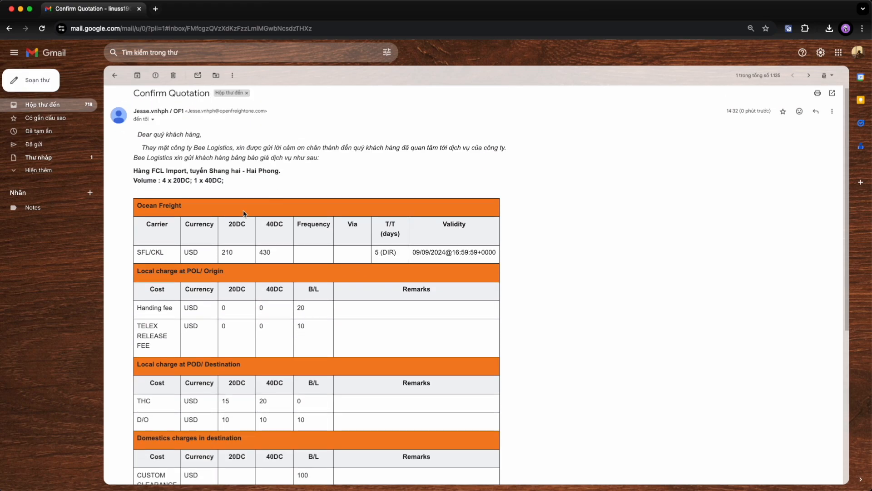
{"action": "left_click", "coordinate": [12, 8]}
{"action": "left_click", "coordinate": [754, 60]}
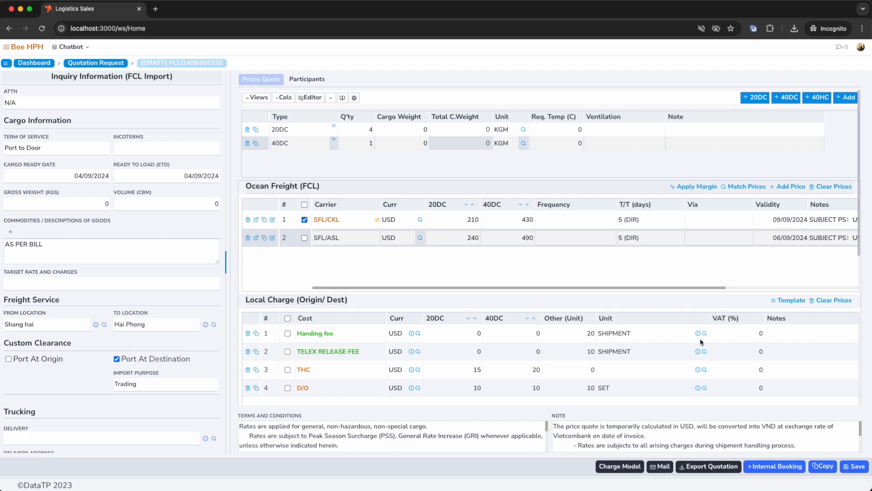
Create an internal booking from the SFL/CKL freight price with estimated departure and arrival both at 10/09/2024 00:00.
{"action": "left_click", "coordinate": [304, 220]}
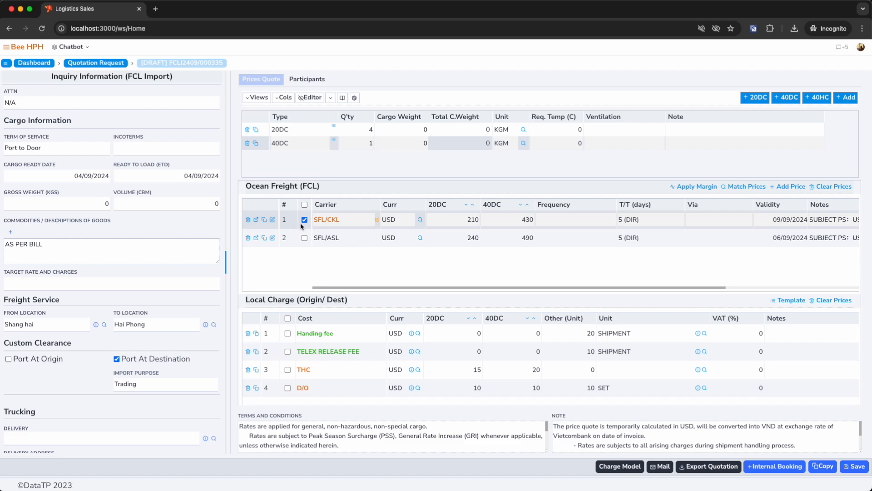
{"action": "left_click", "coordinate": [774, 466]}
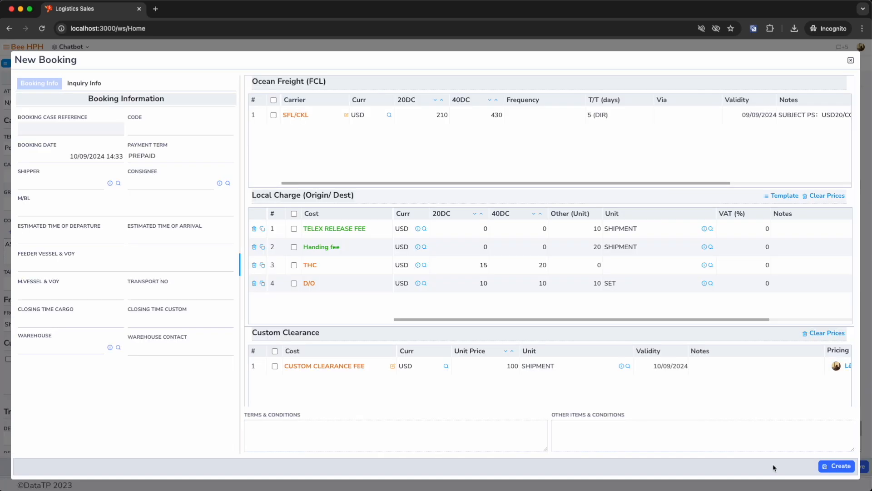
{"action": "left_click", "coordinate": [55, 216]}
{"action": "left_click", "coordinate": [67, 185]}
{"action": "left_click", "coordinate": [164, 241]}
{"action": "left_click", "coordinate": [177, 184]}
{"action": "left_click", "coordinate": [67, 295]}
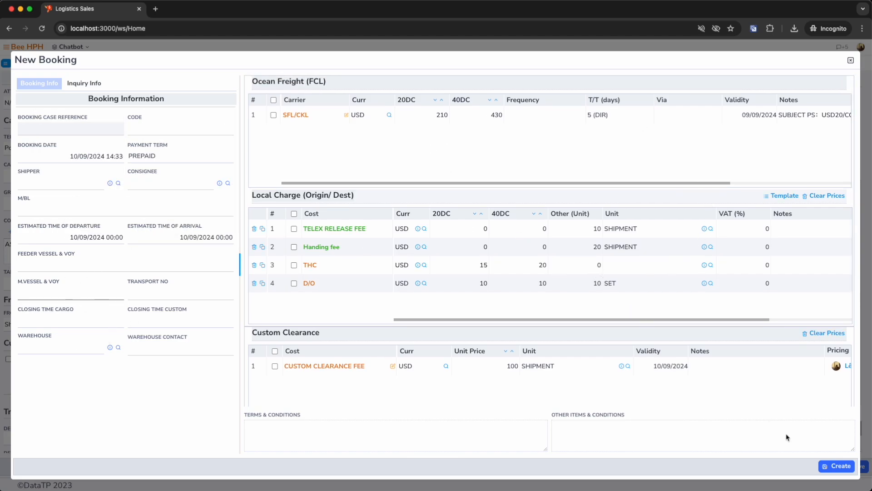
{"action": "left_click", "coordinate": [842, 472]}
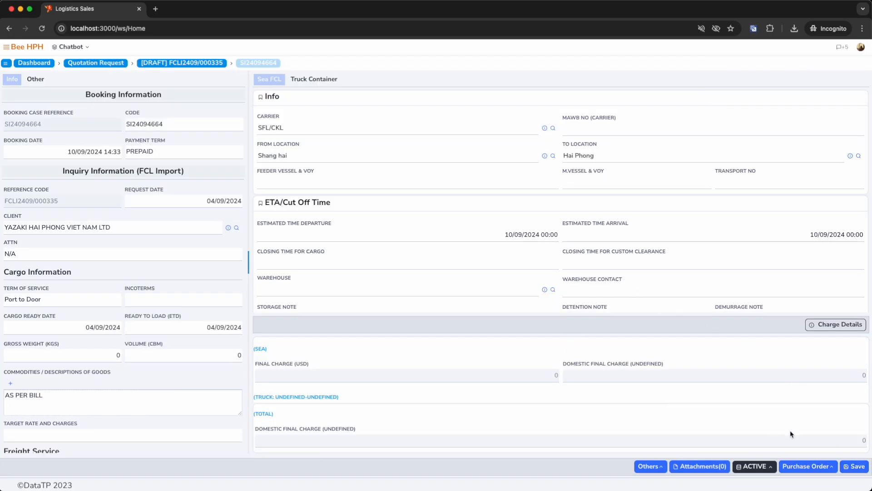
Preview the new booking's printable booking note and close the preview.
{"action": "left_click", "coordinate": [650, 466]}
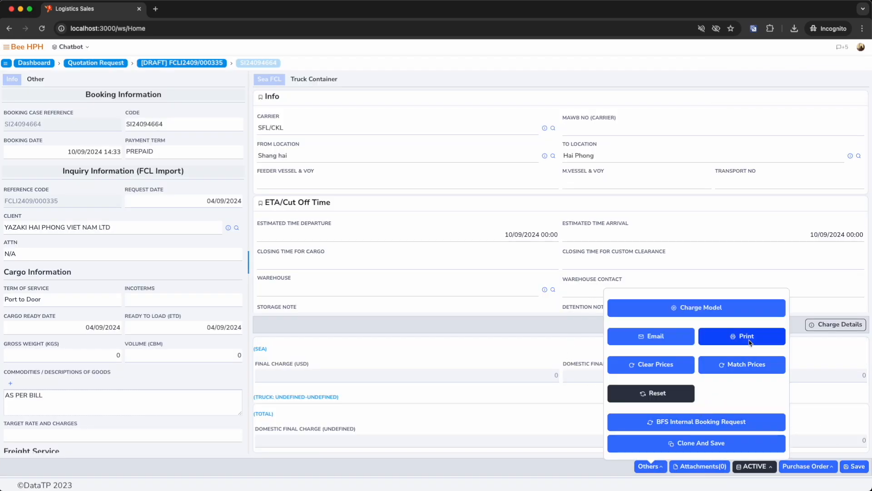
{"action": "left_click", "coordinate": [749, 341]}
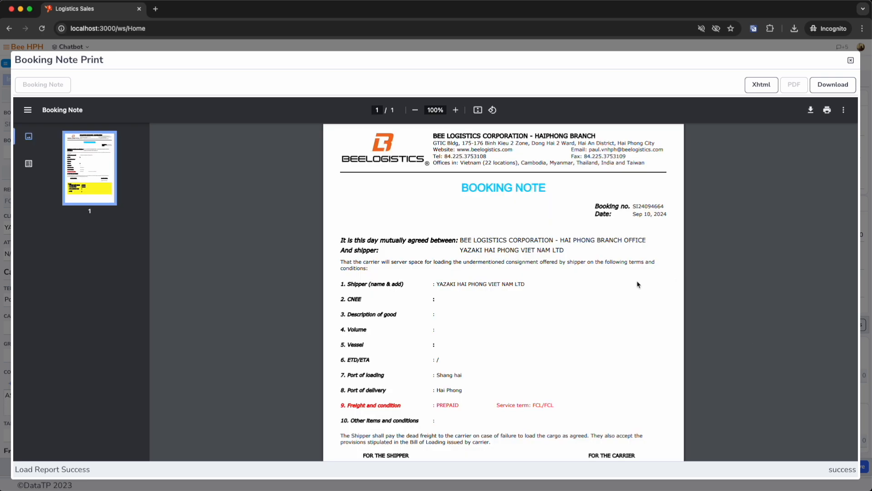
{"action": "left_click", "coordinate": [851, 60]}
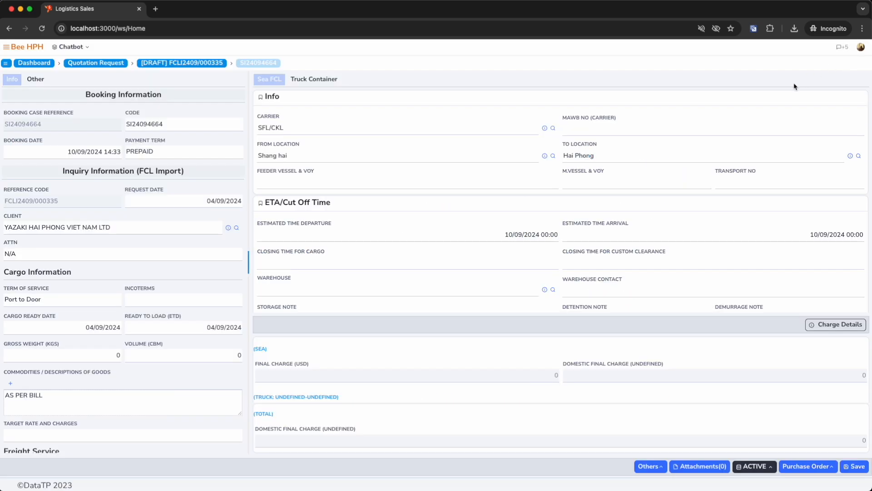